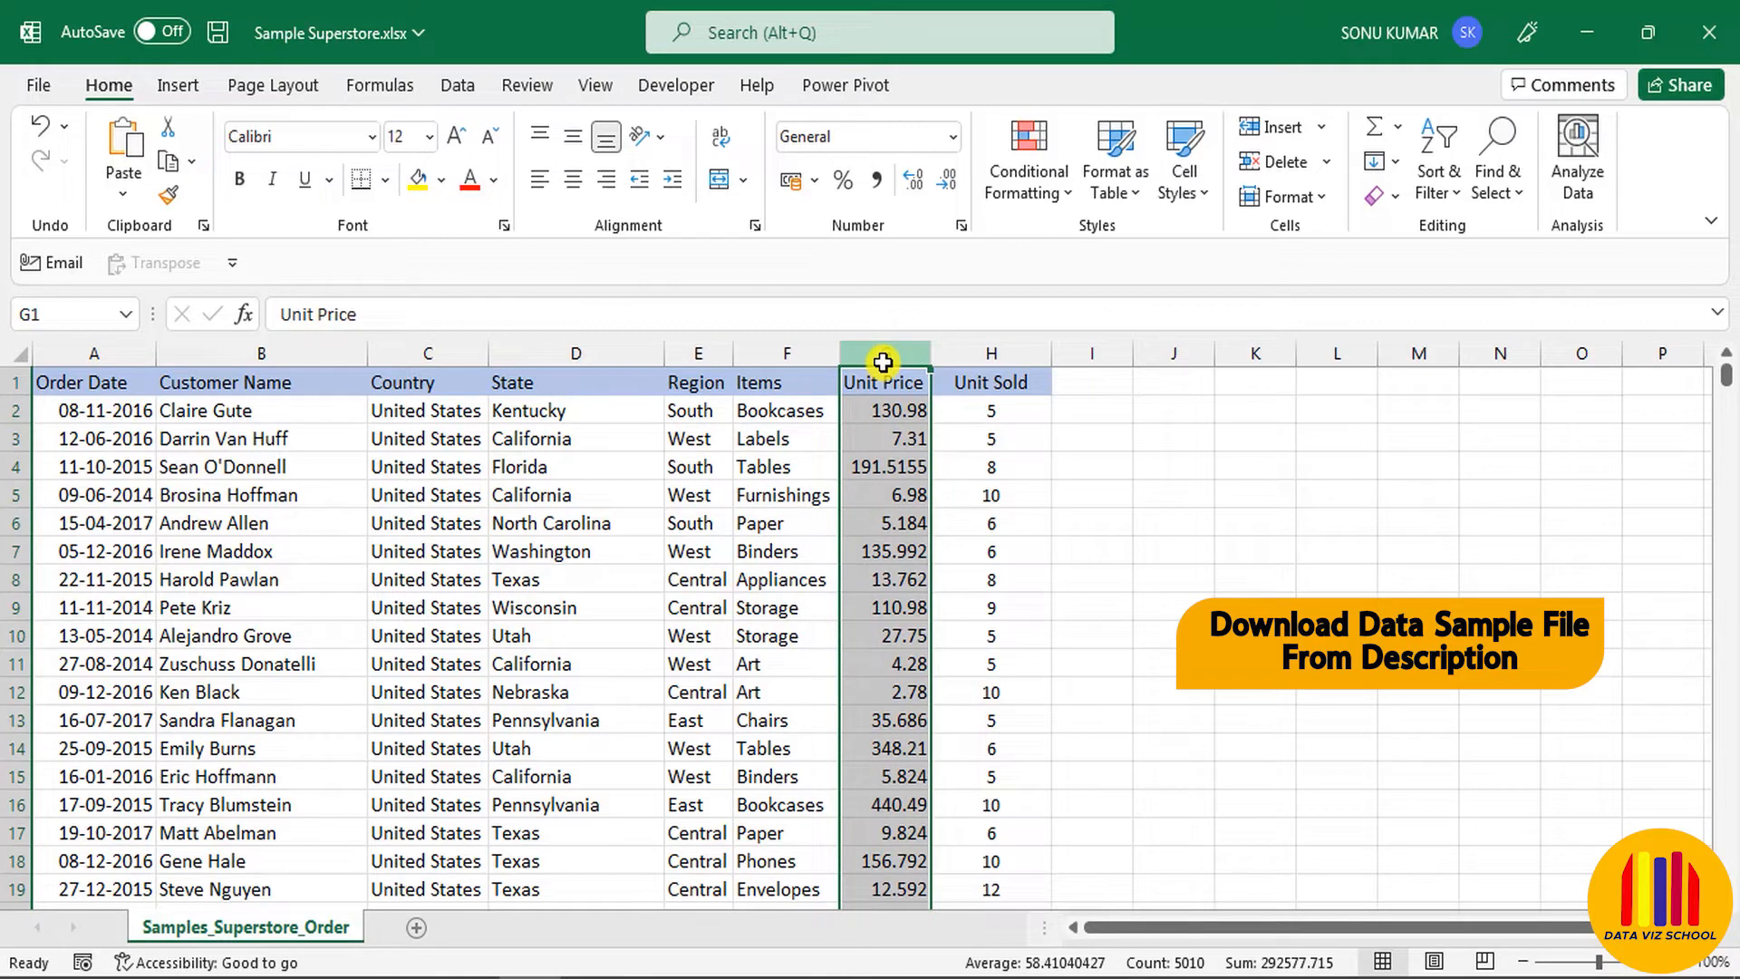
# Review the Unit Sold and Unit Price columns in the Samples_Superstore_Order sheet
pyautogui.click(991, 361)
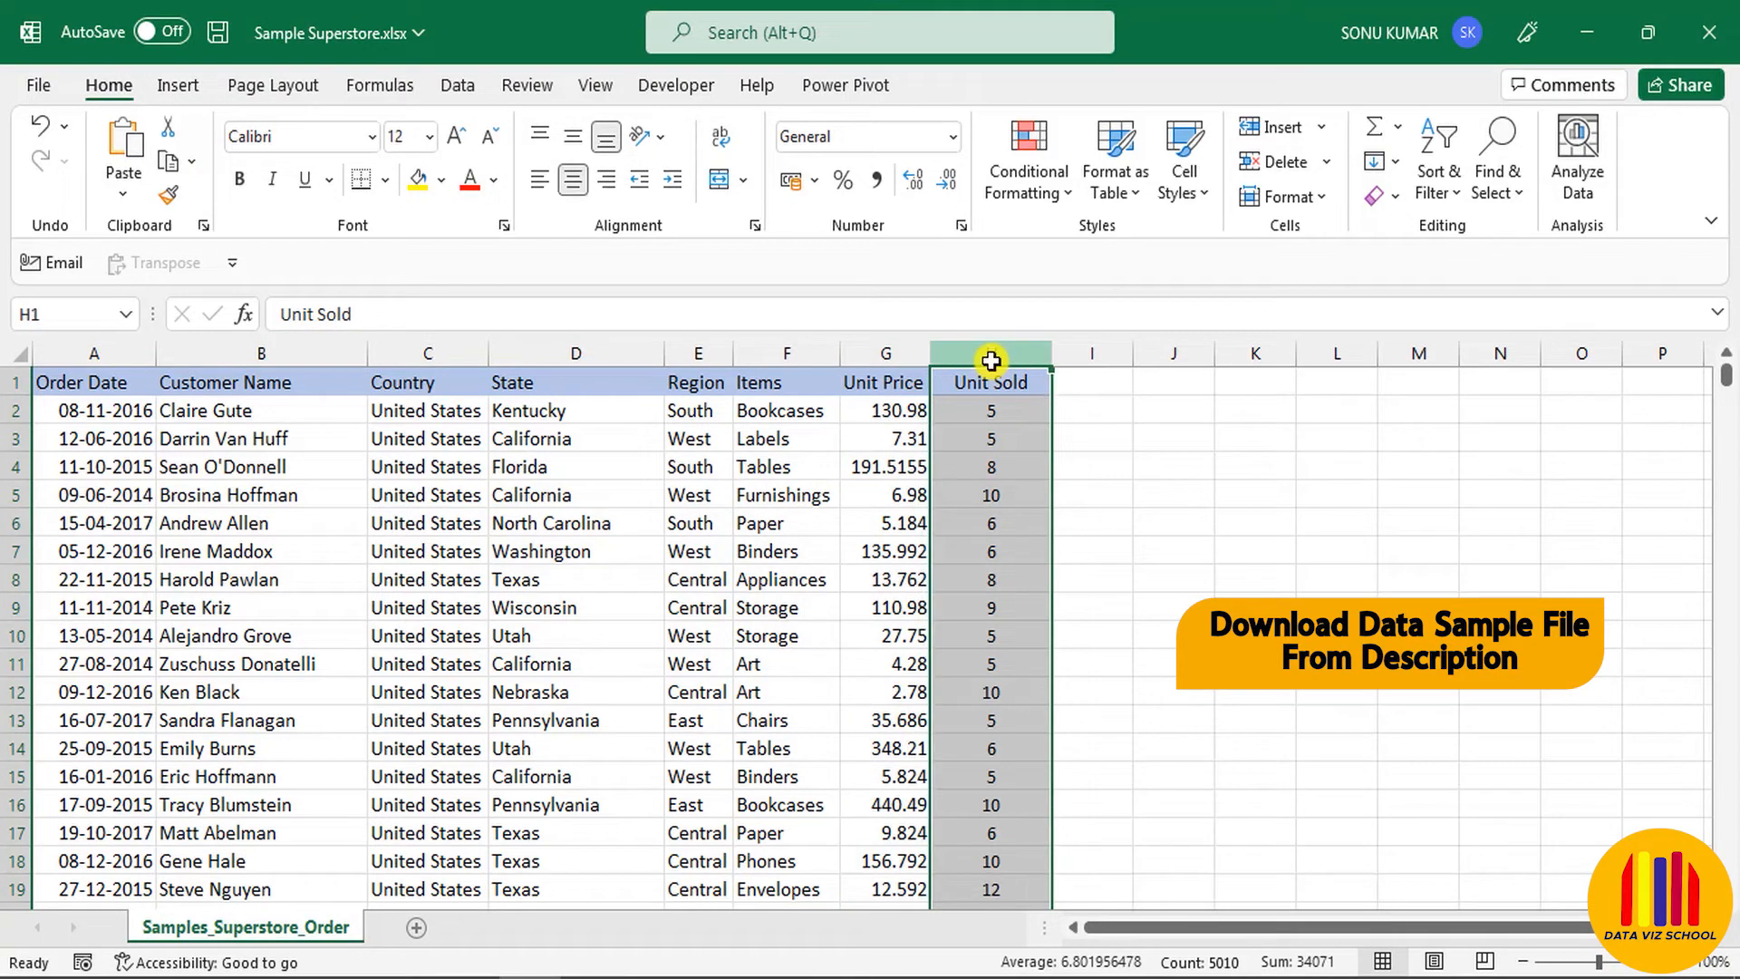
pyautogui.click(894, 361)
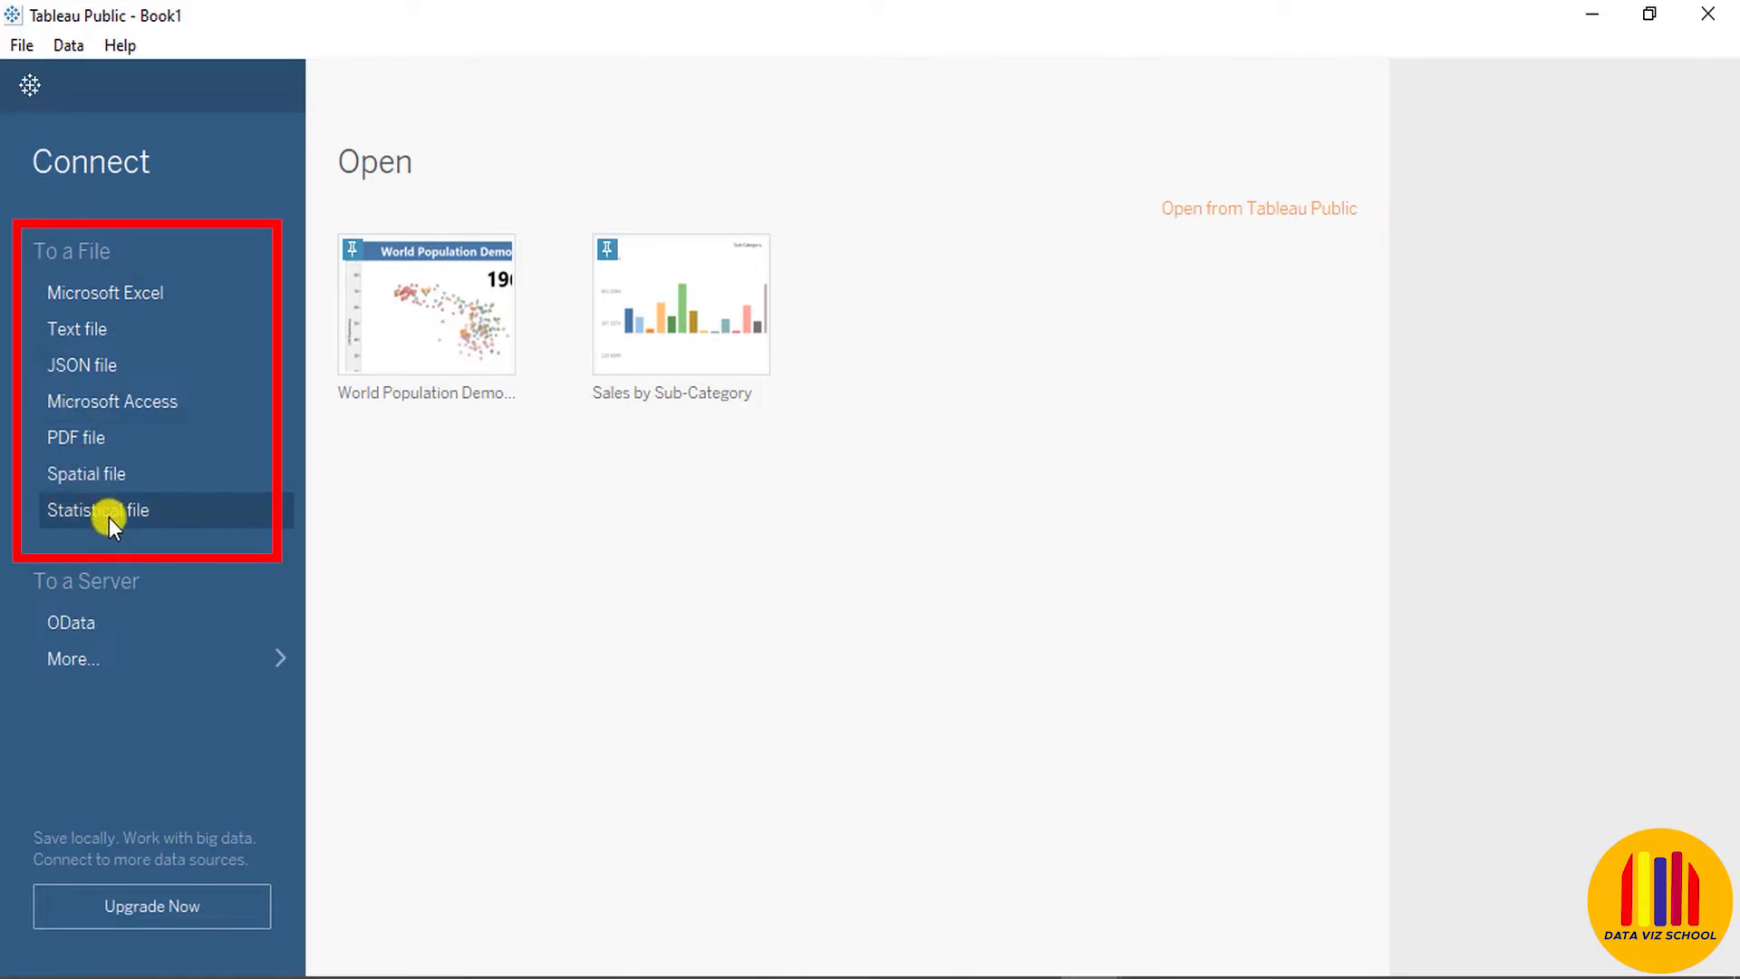
pyautogui.click(144, 295)
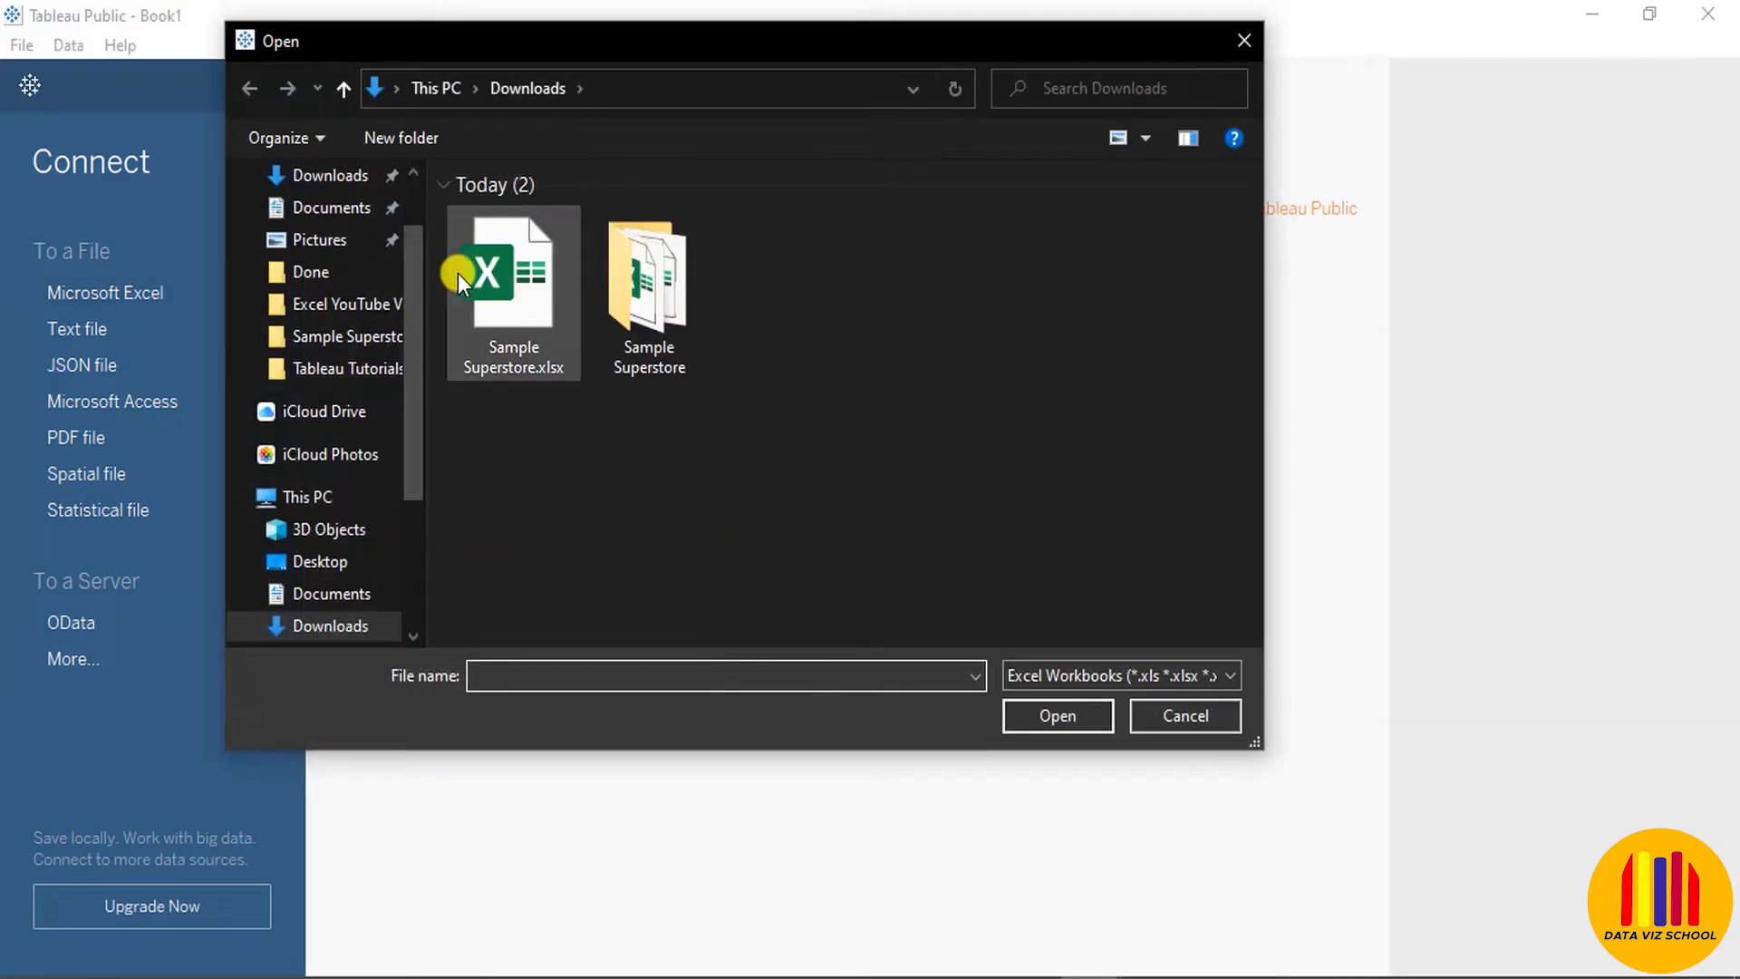
pyautogui.moveTo(1258, 750); pyautogui.dragTo(1279, 771)
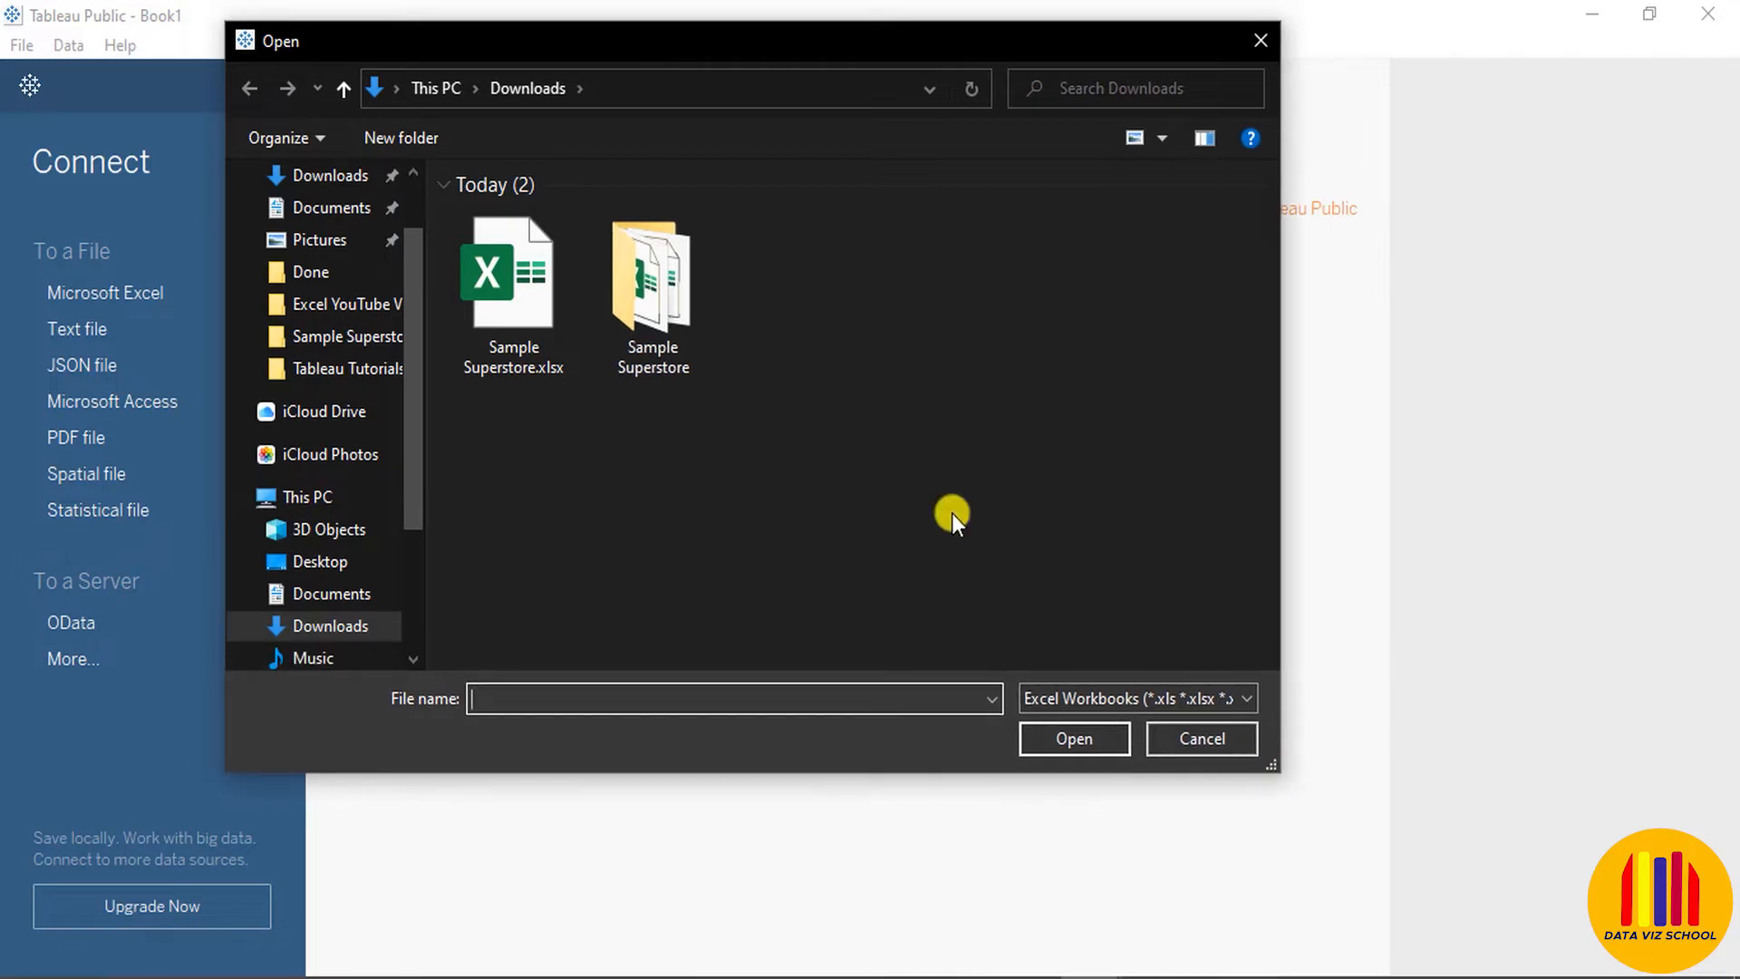
pyautogui.click(536, 299)
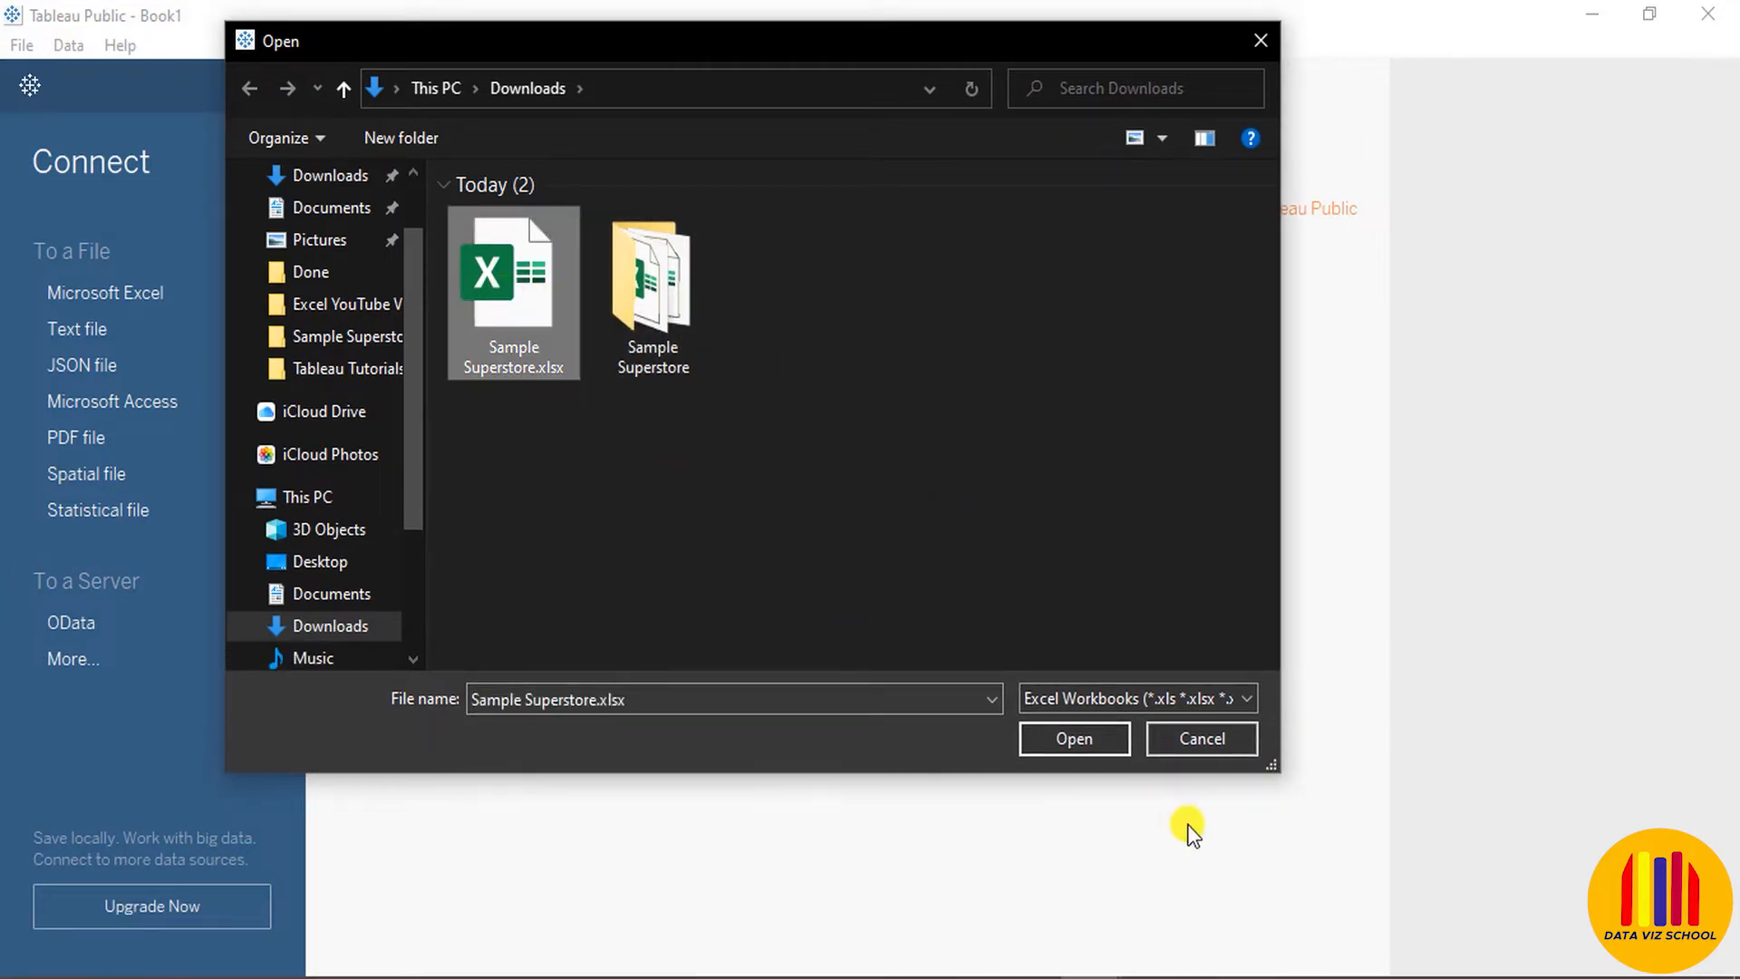
pyautogui.click(1205, 740)
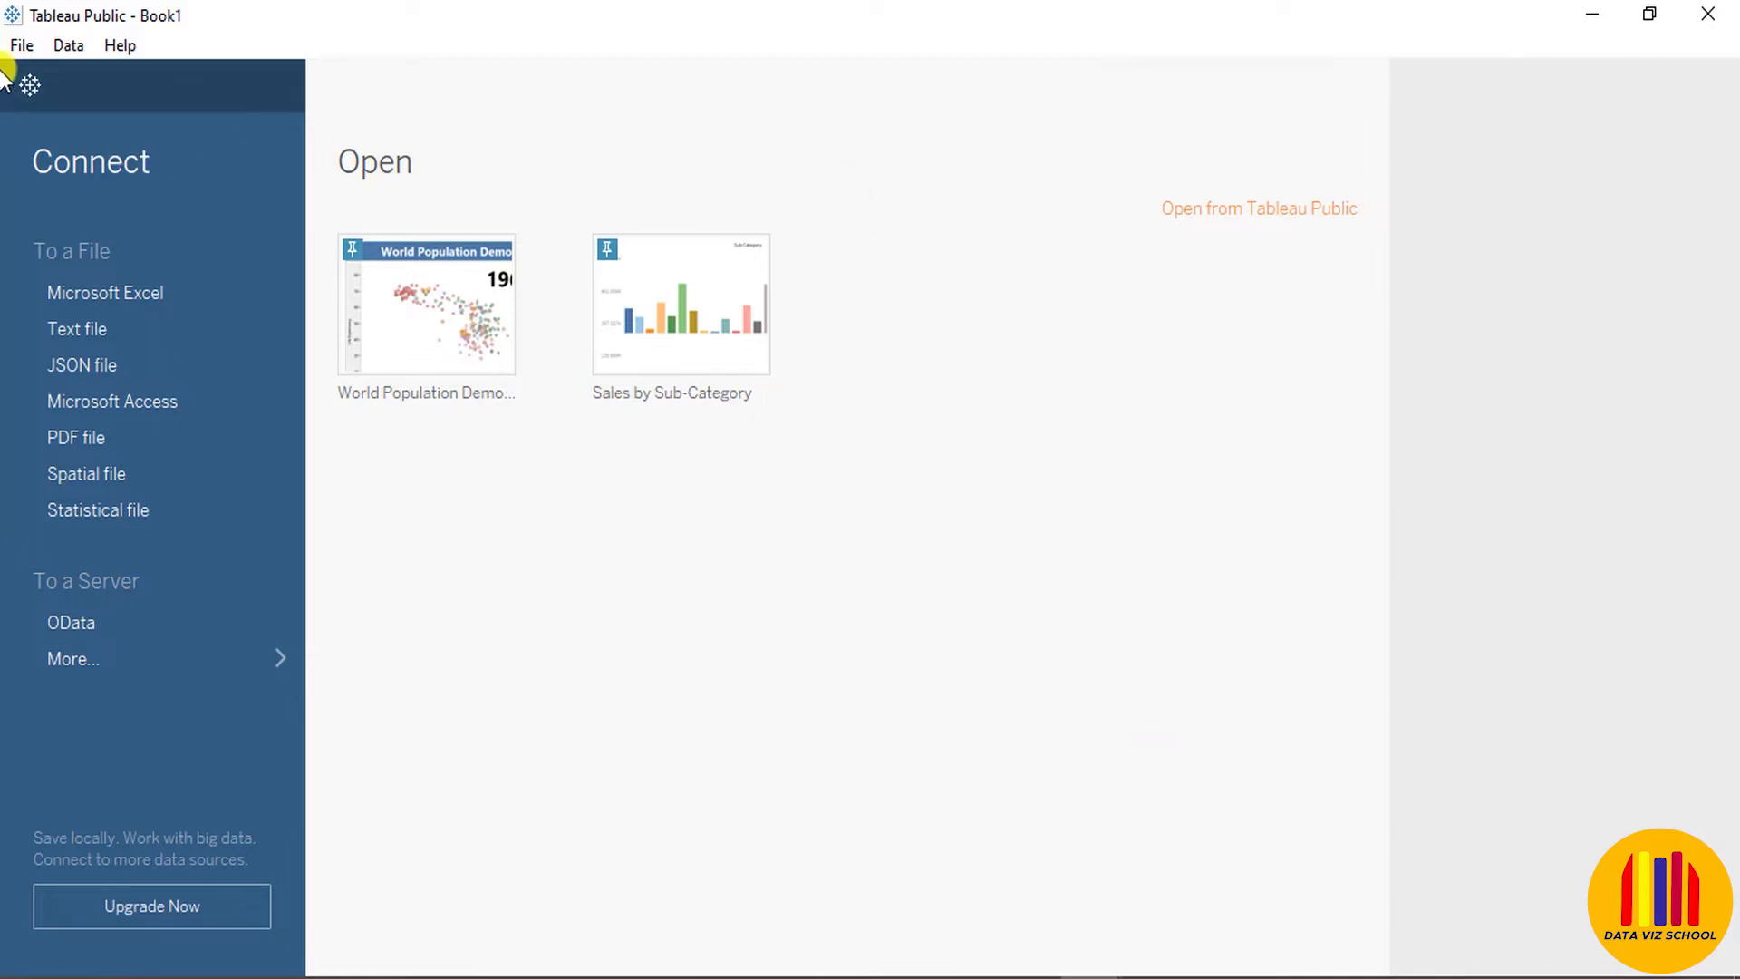
# Go from the Tableau start page to the blank worksheet and view the available data connection options
pyautogui.click(25, 89)
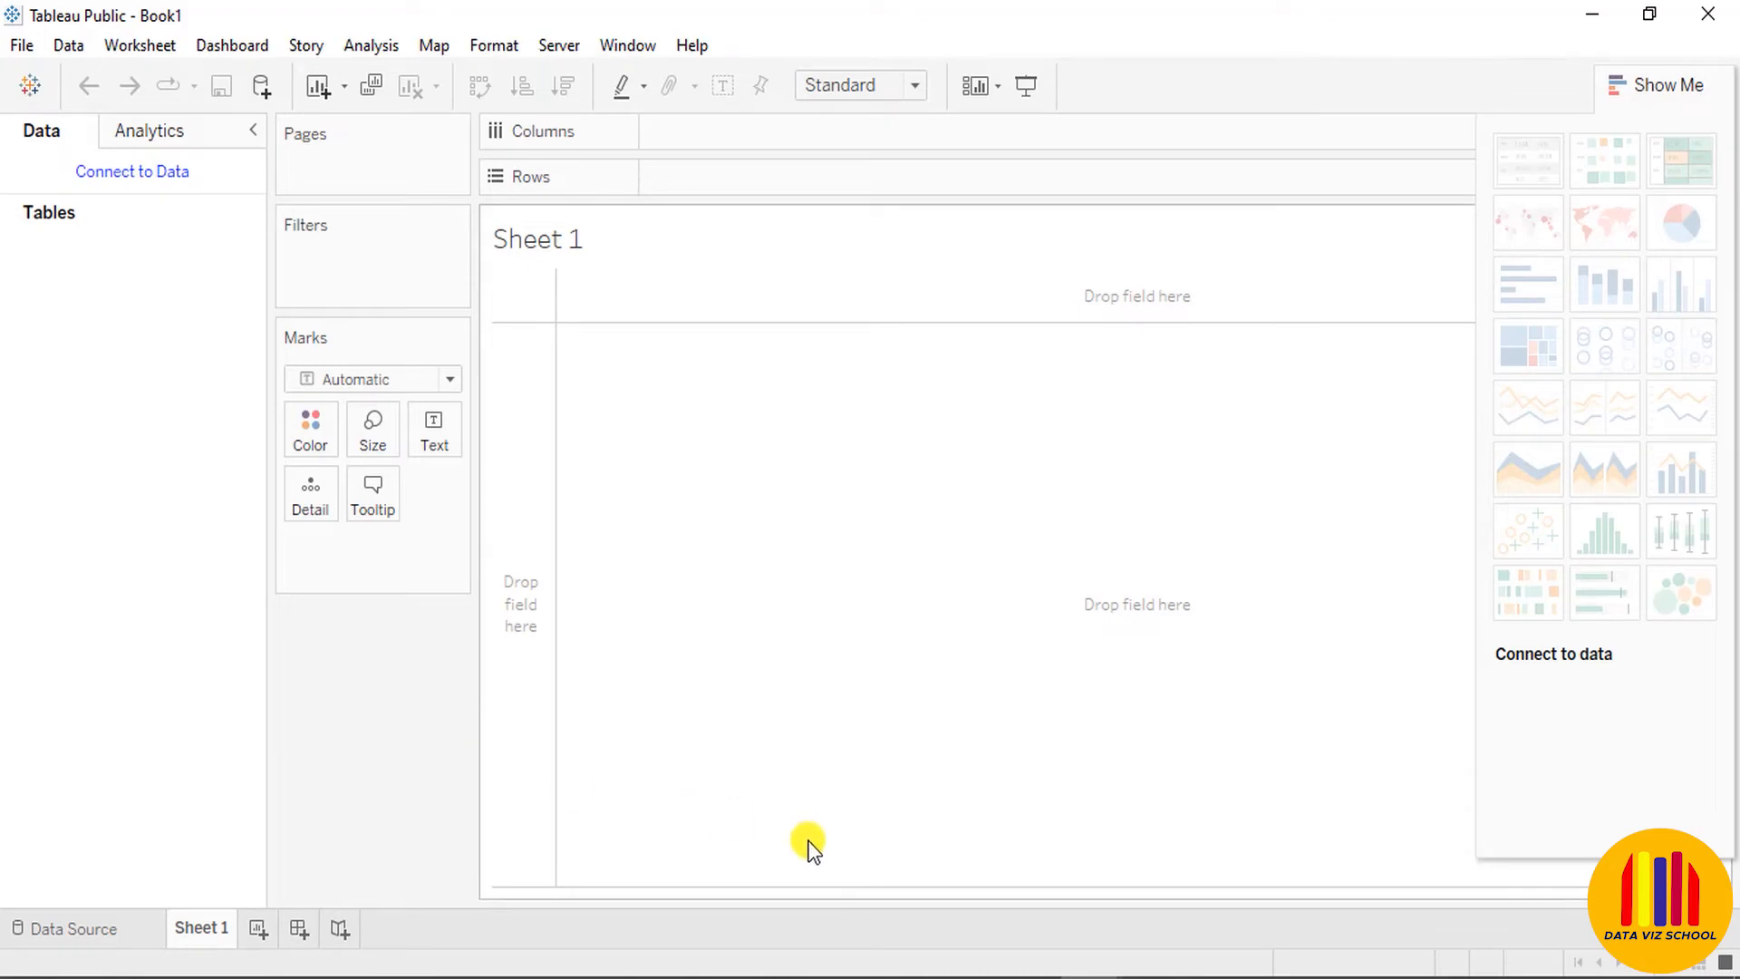
pyautogui.click(121, 182)
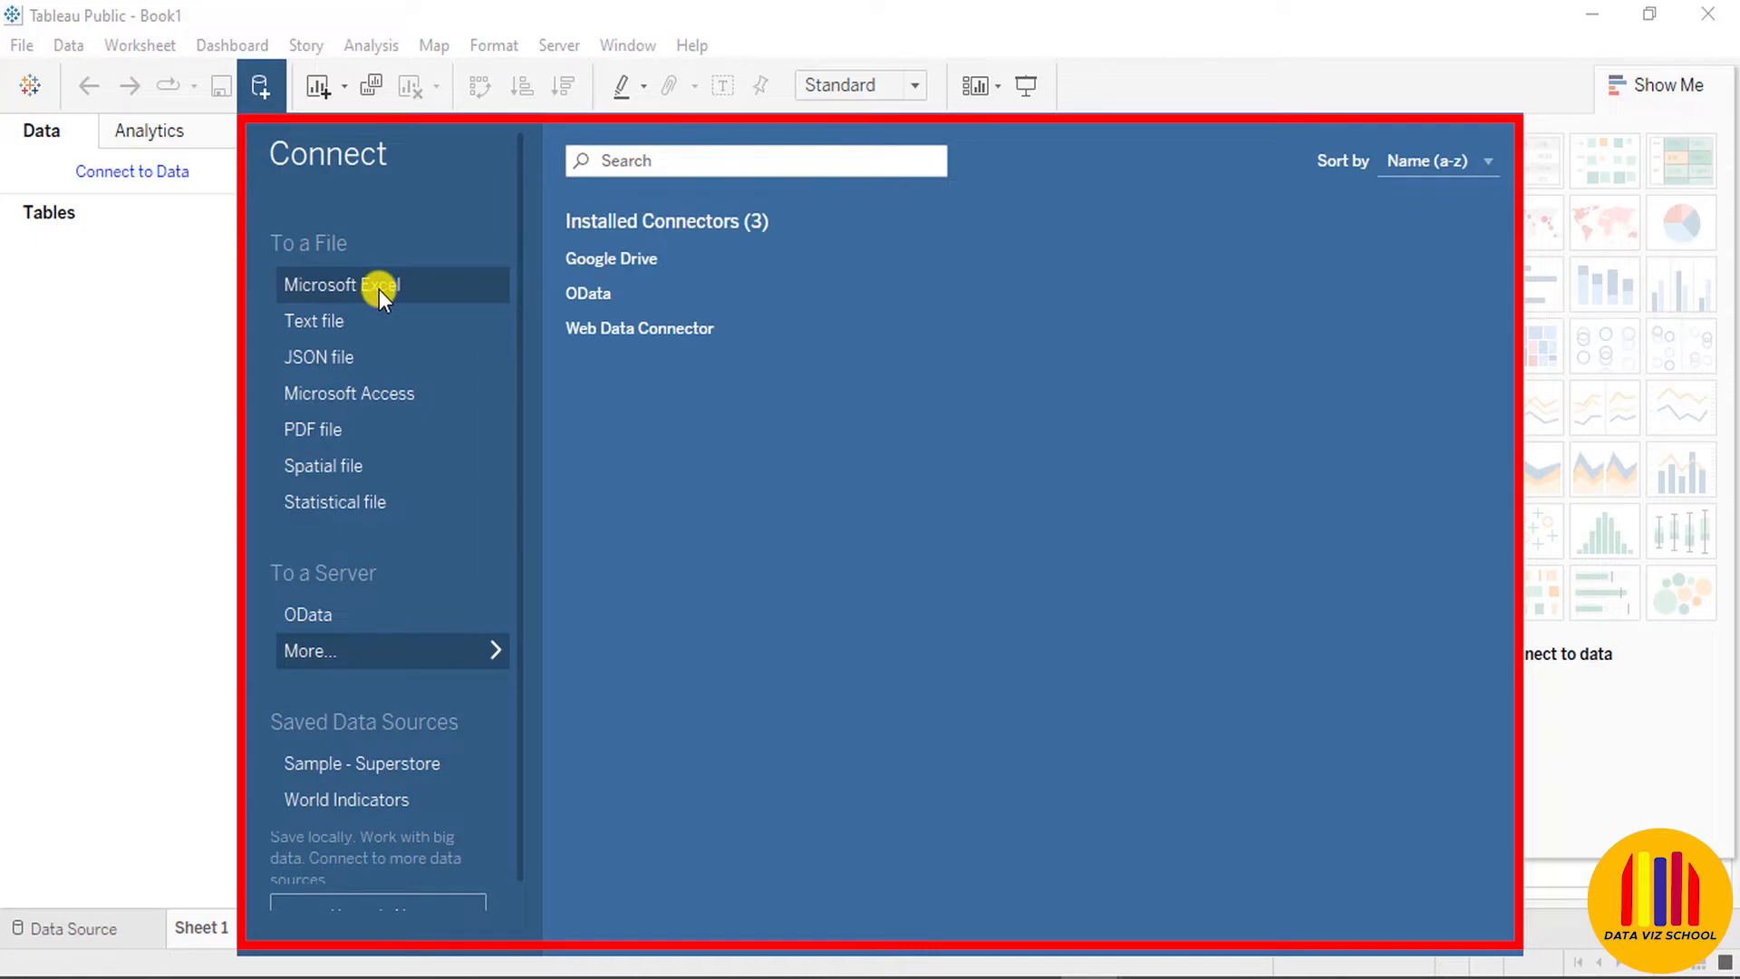
pyautogui.click(181, 355)
pyautogui.click(68, 45)
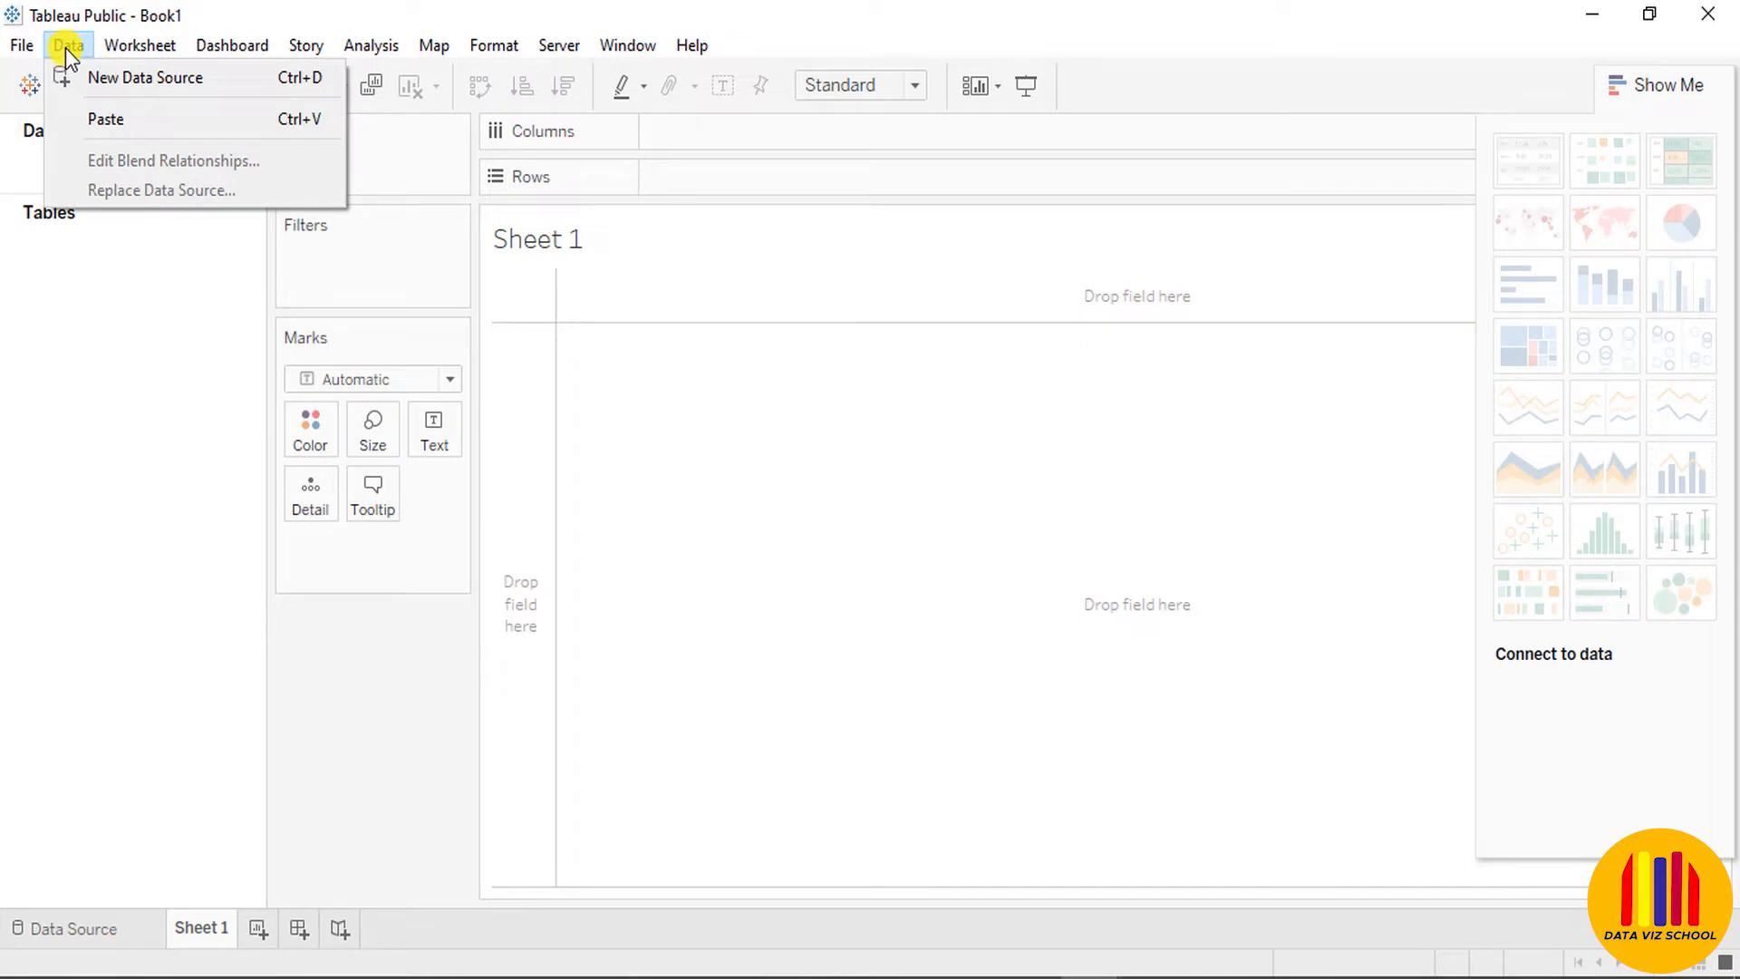
pyautogui.click(133, 77)
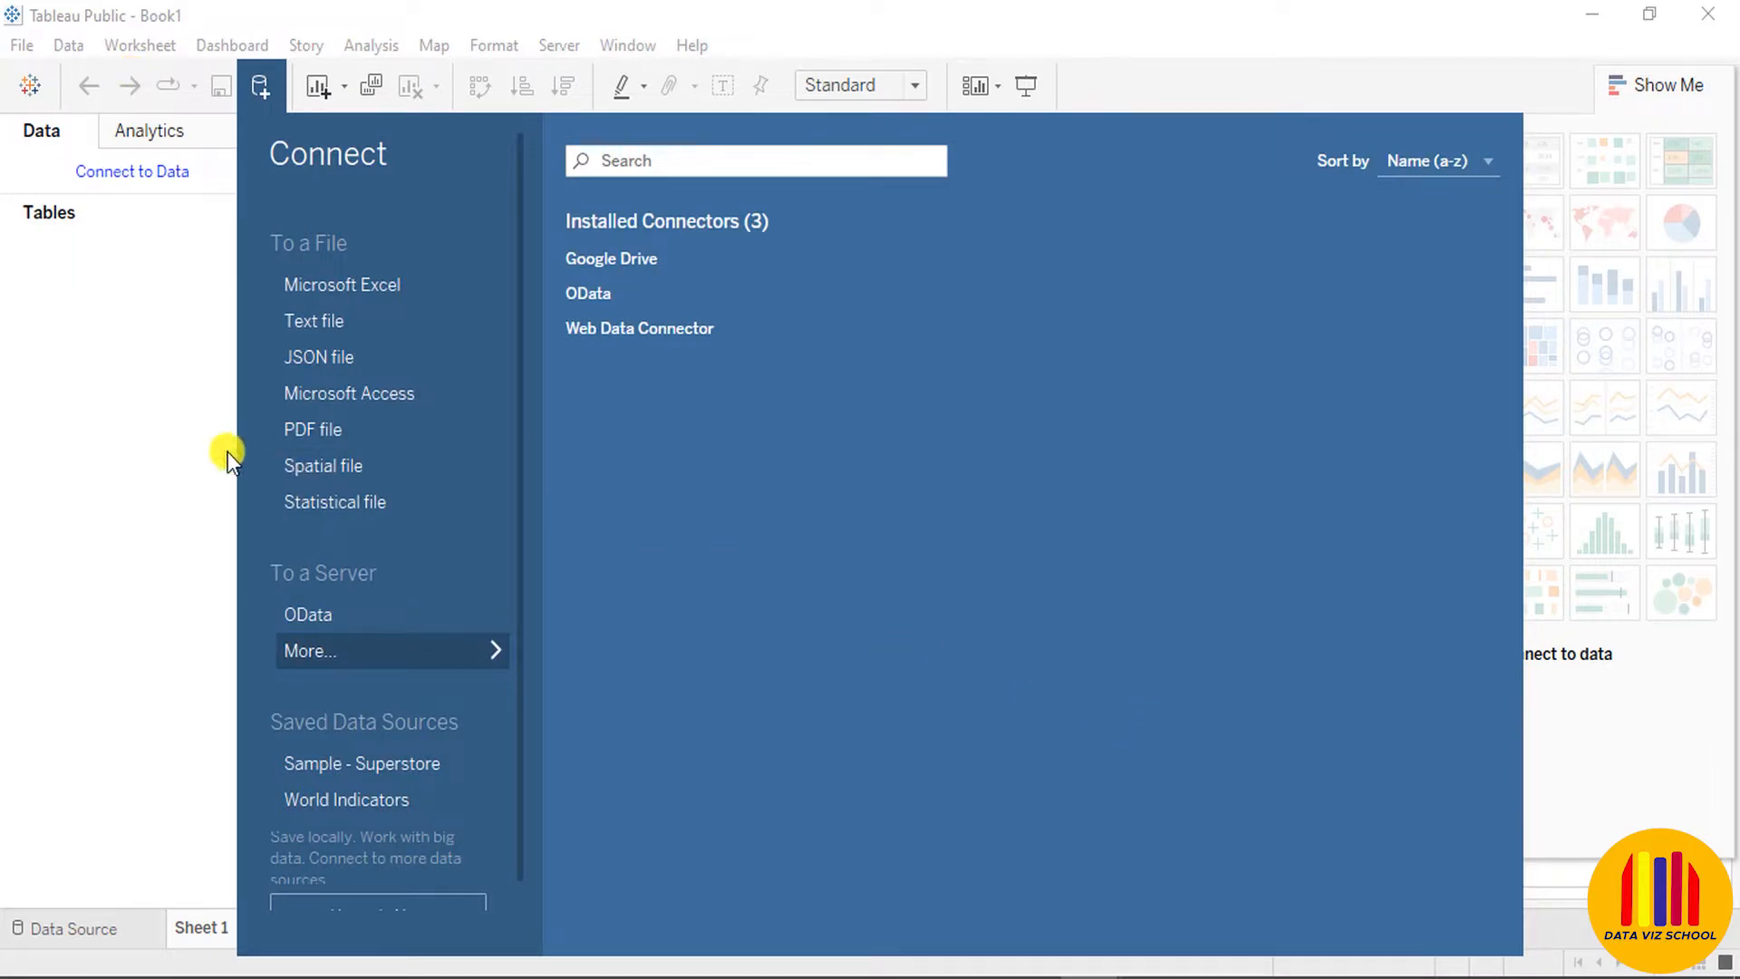
pyautogui.click(159, 444)
pyautogui.hotkey('ctrl', 'd')
pyautogui.click(107, 406)
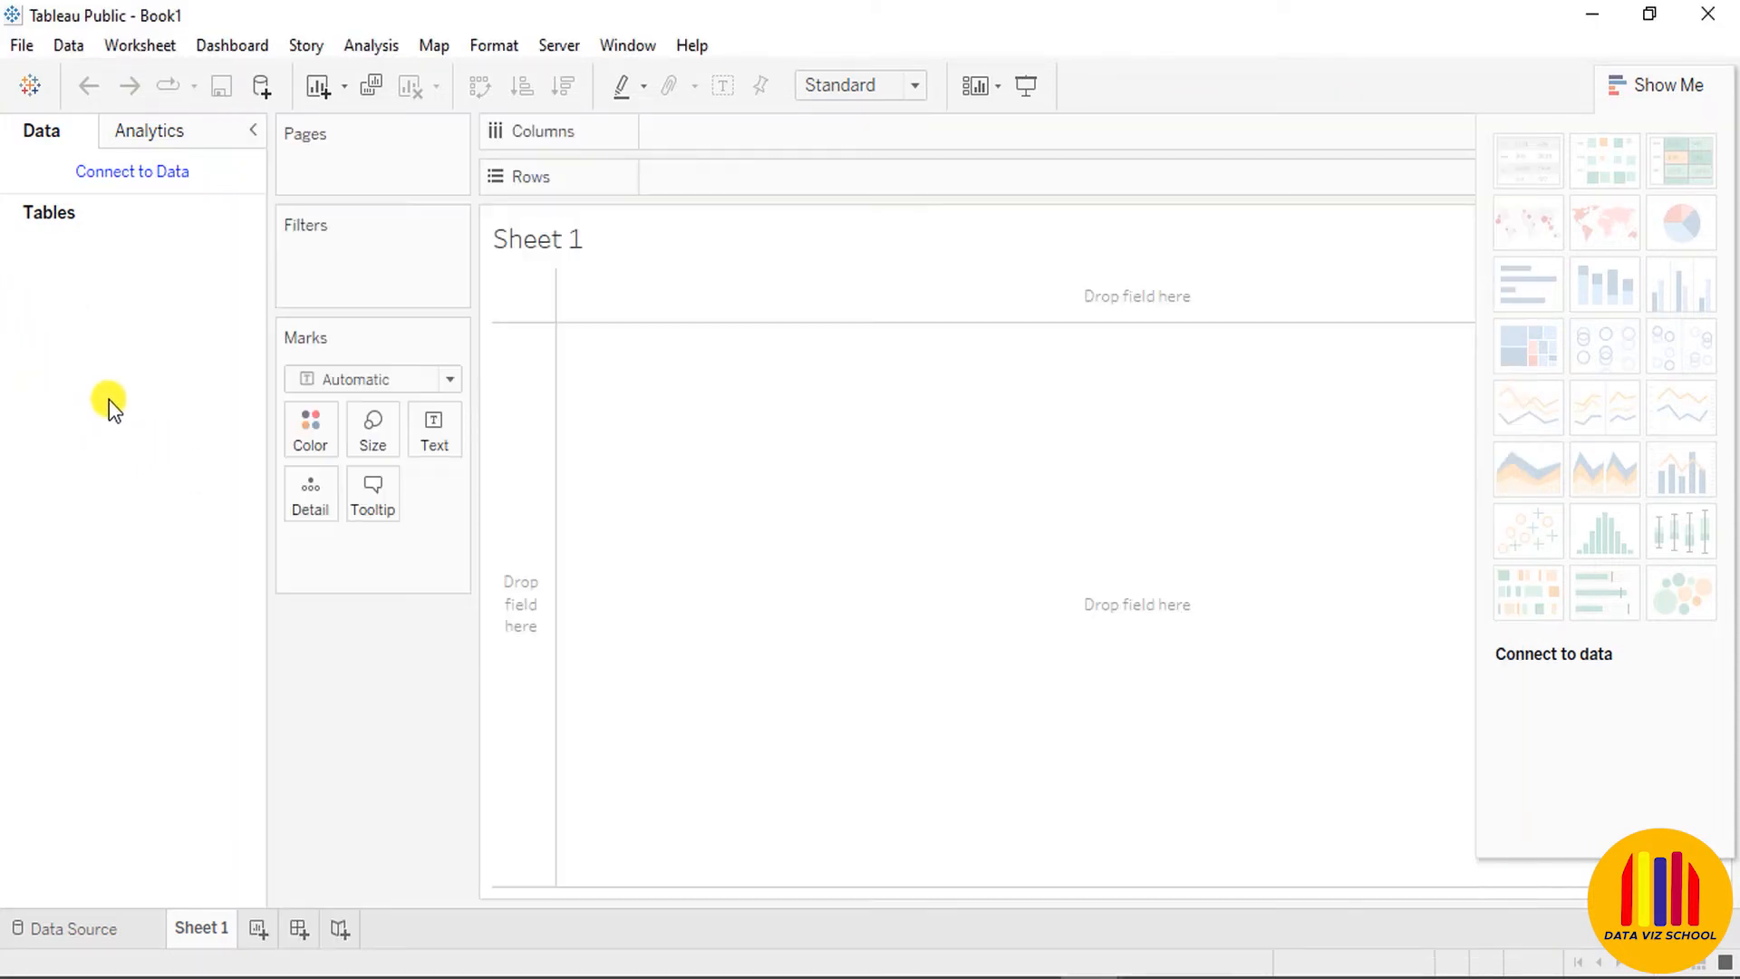
# Connect to the Excel workbook Sample Superstore.xlsx in the Downloads folder as a new data source
pyautogui.click(261, 90)
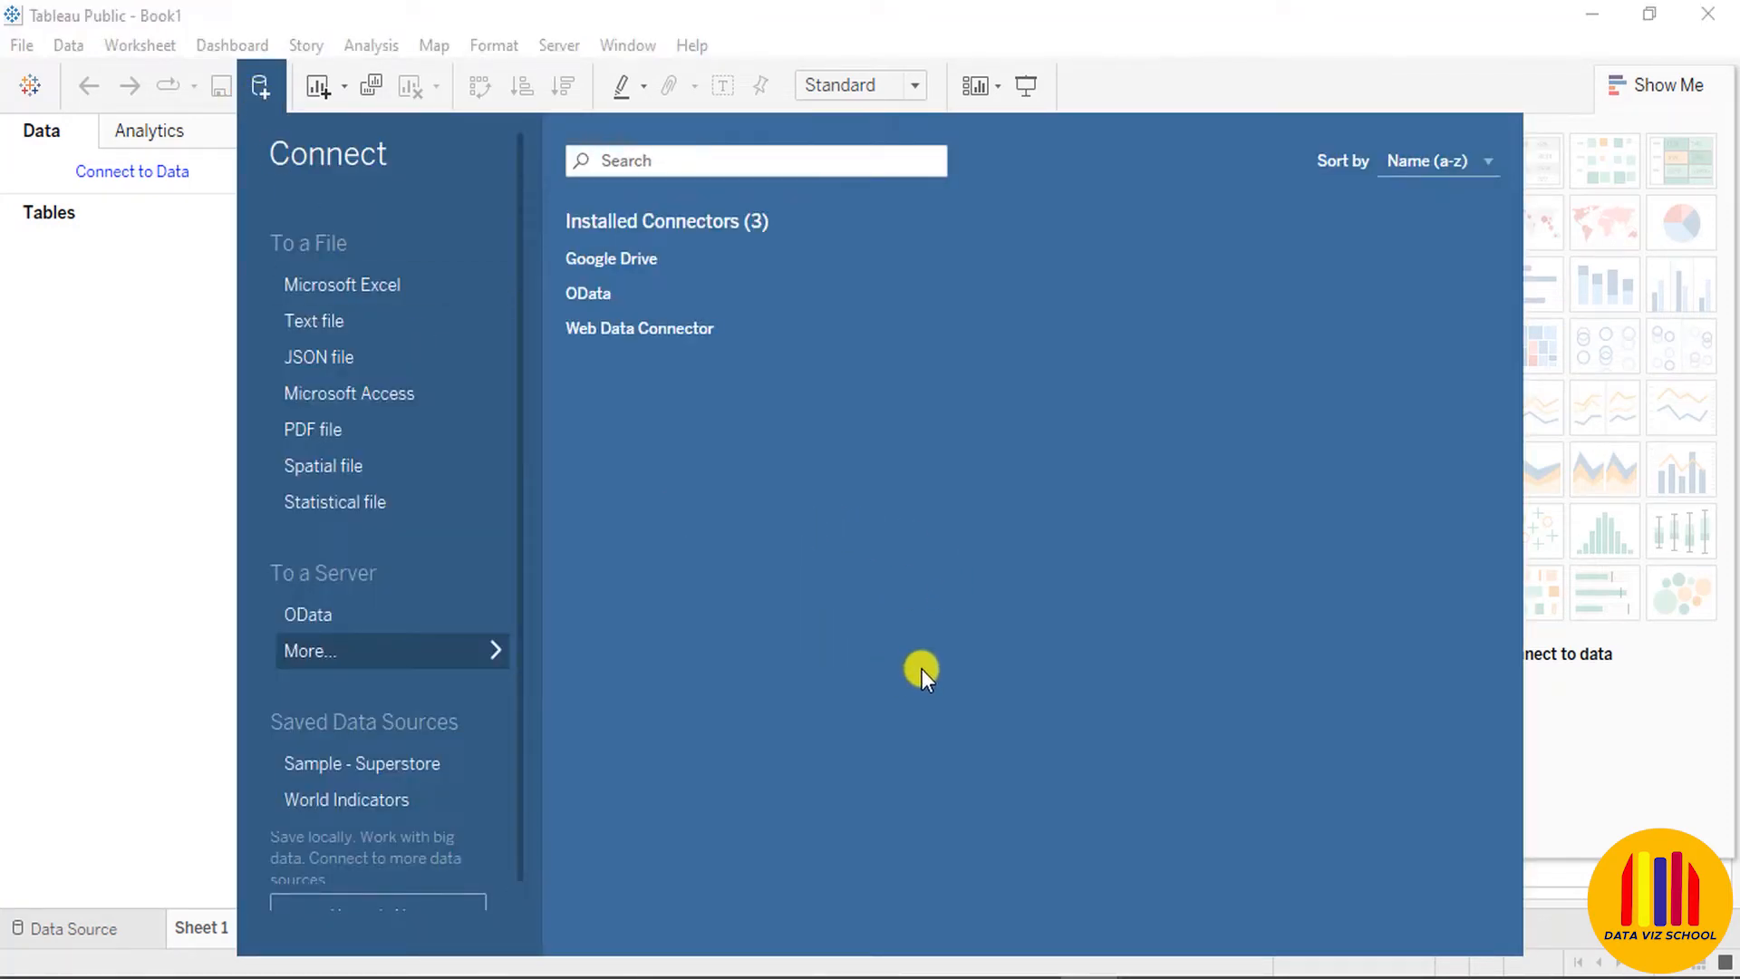
pyautogui.click(374, 285)
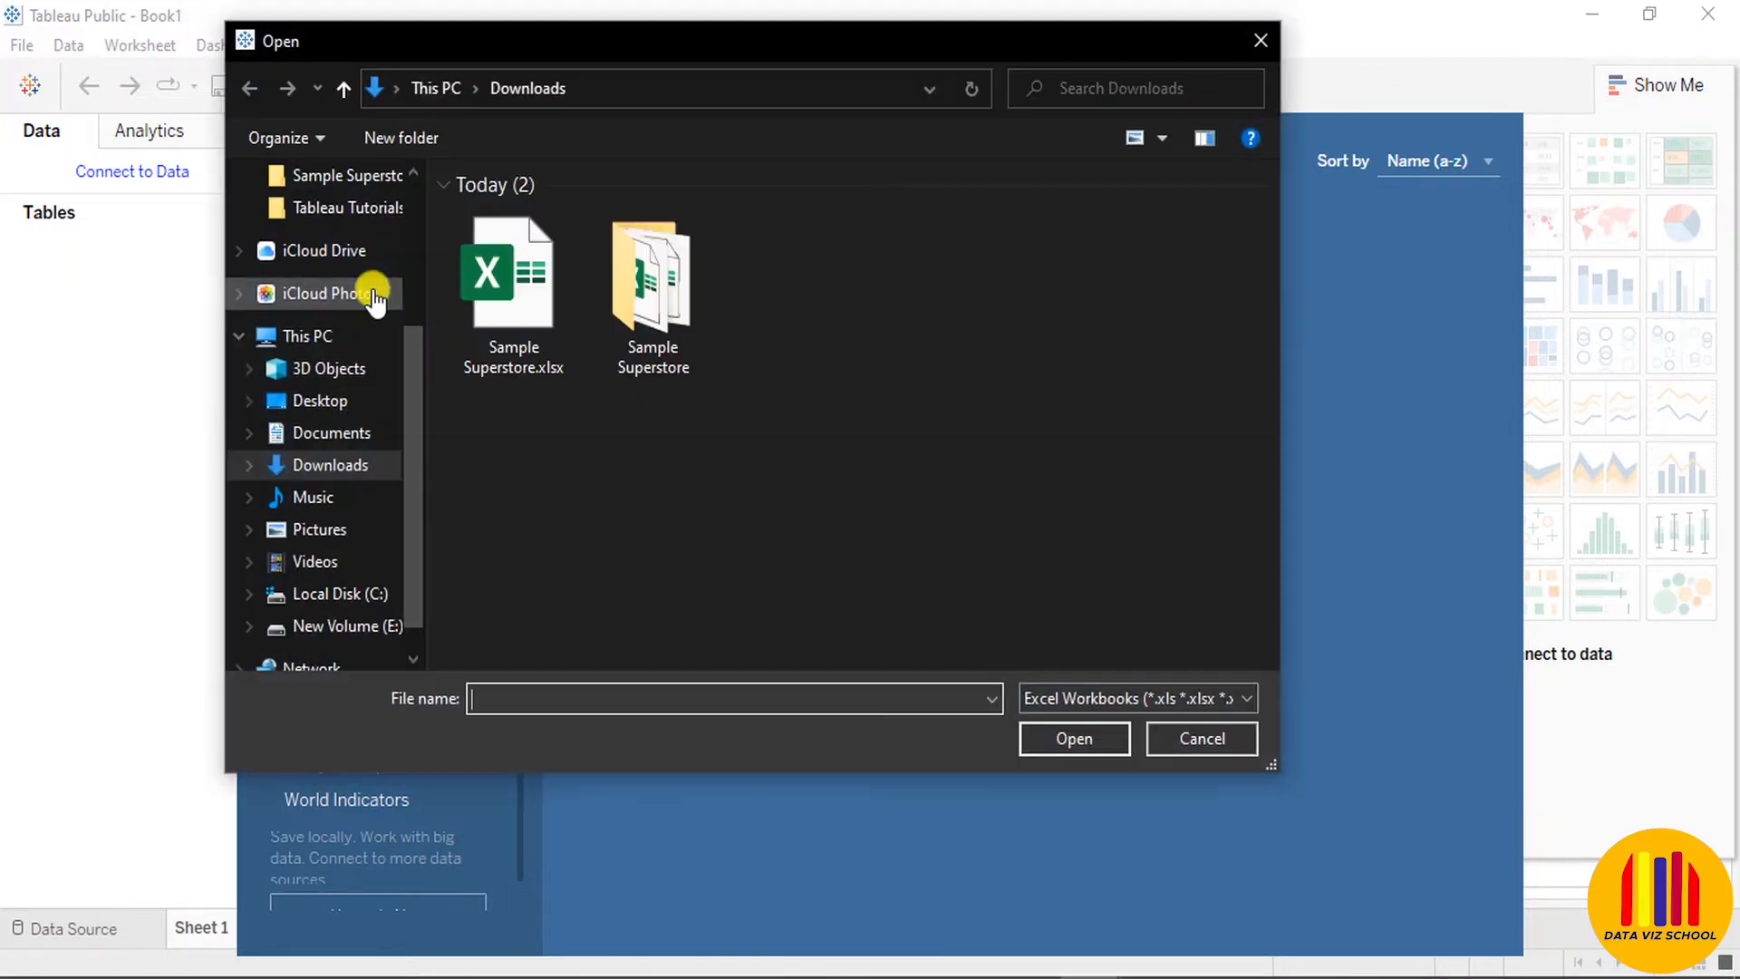
pyautogui.click(520, 296)
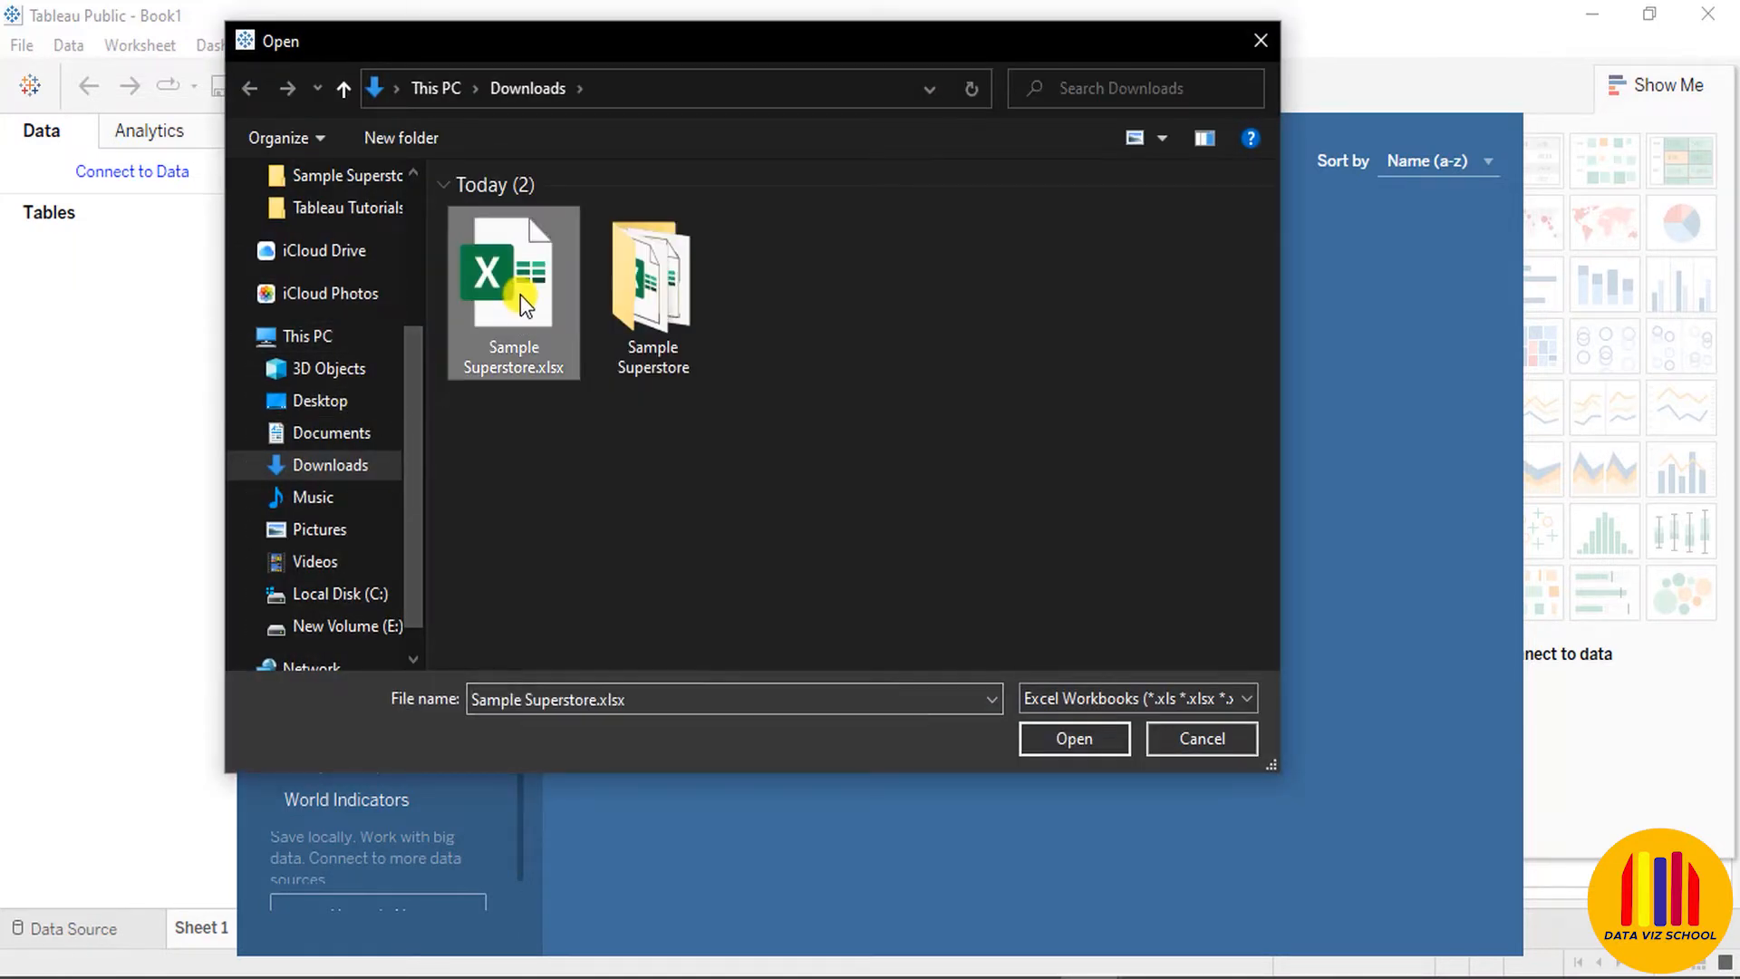
pyautogui.click(1072, 739)
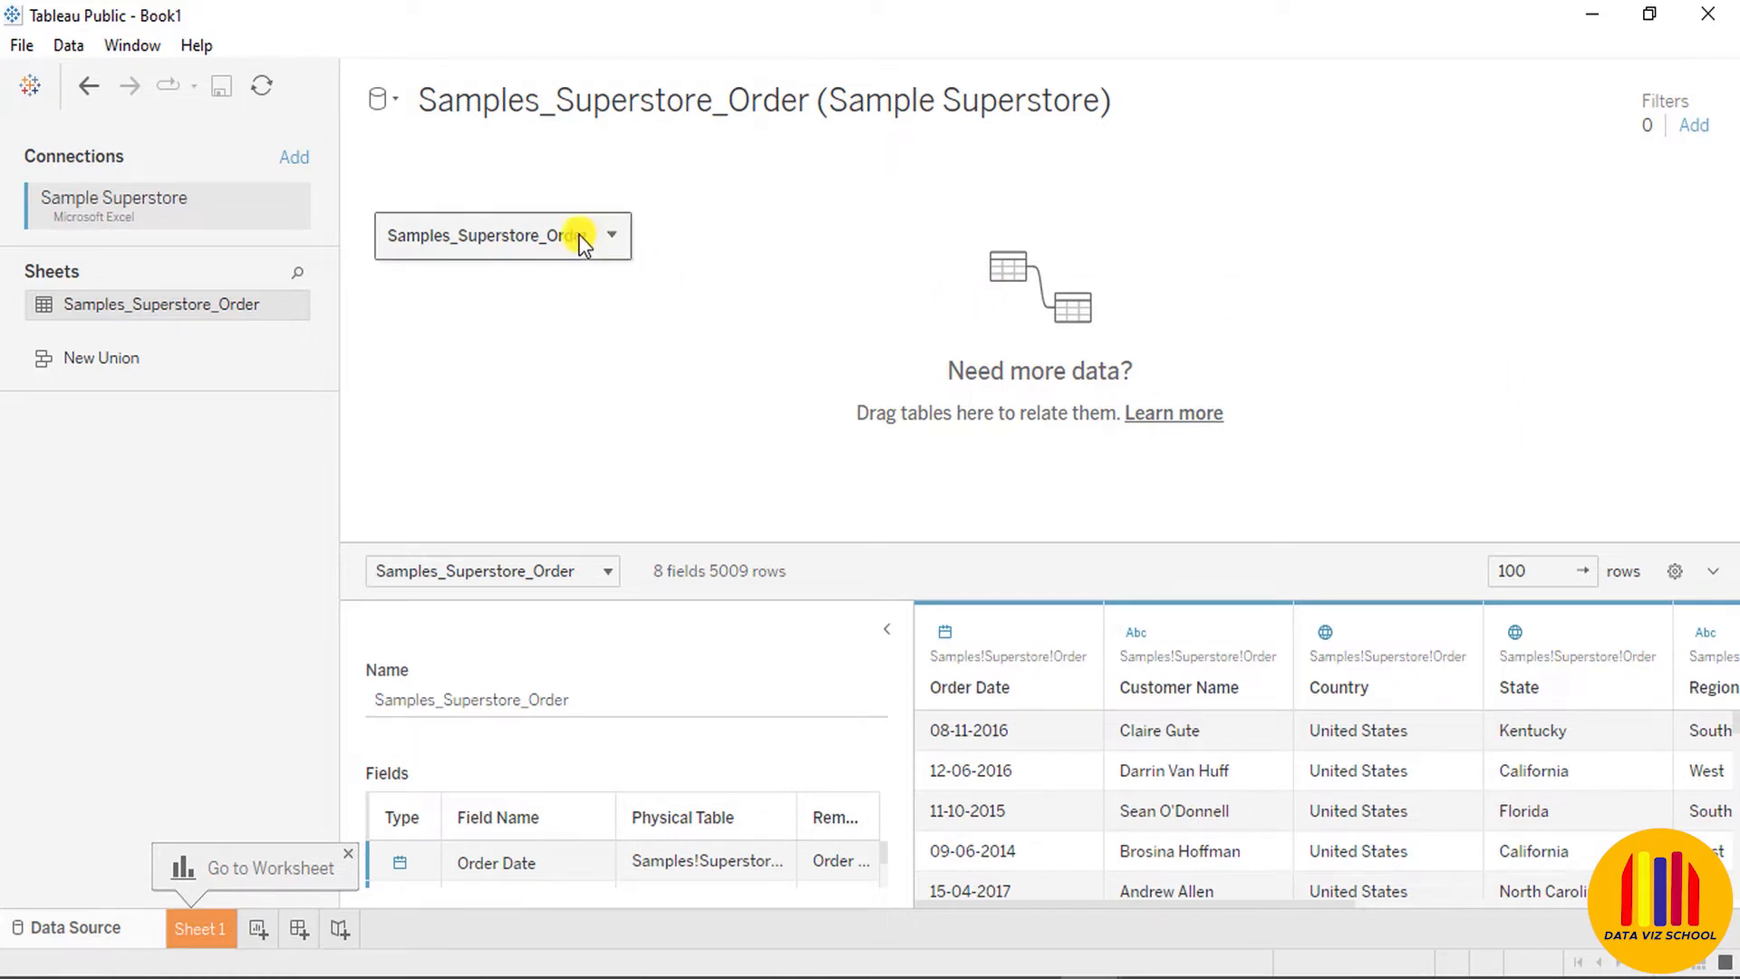
# Remove the Samples_Superstore_Order table from the data source canvas and add it back from the sheets
pyautogui.click(609, 235)
pyautogui.click(622, 312)
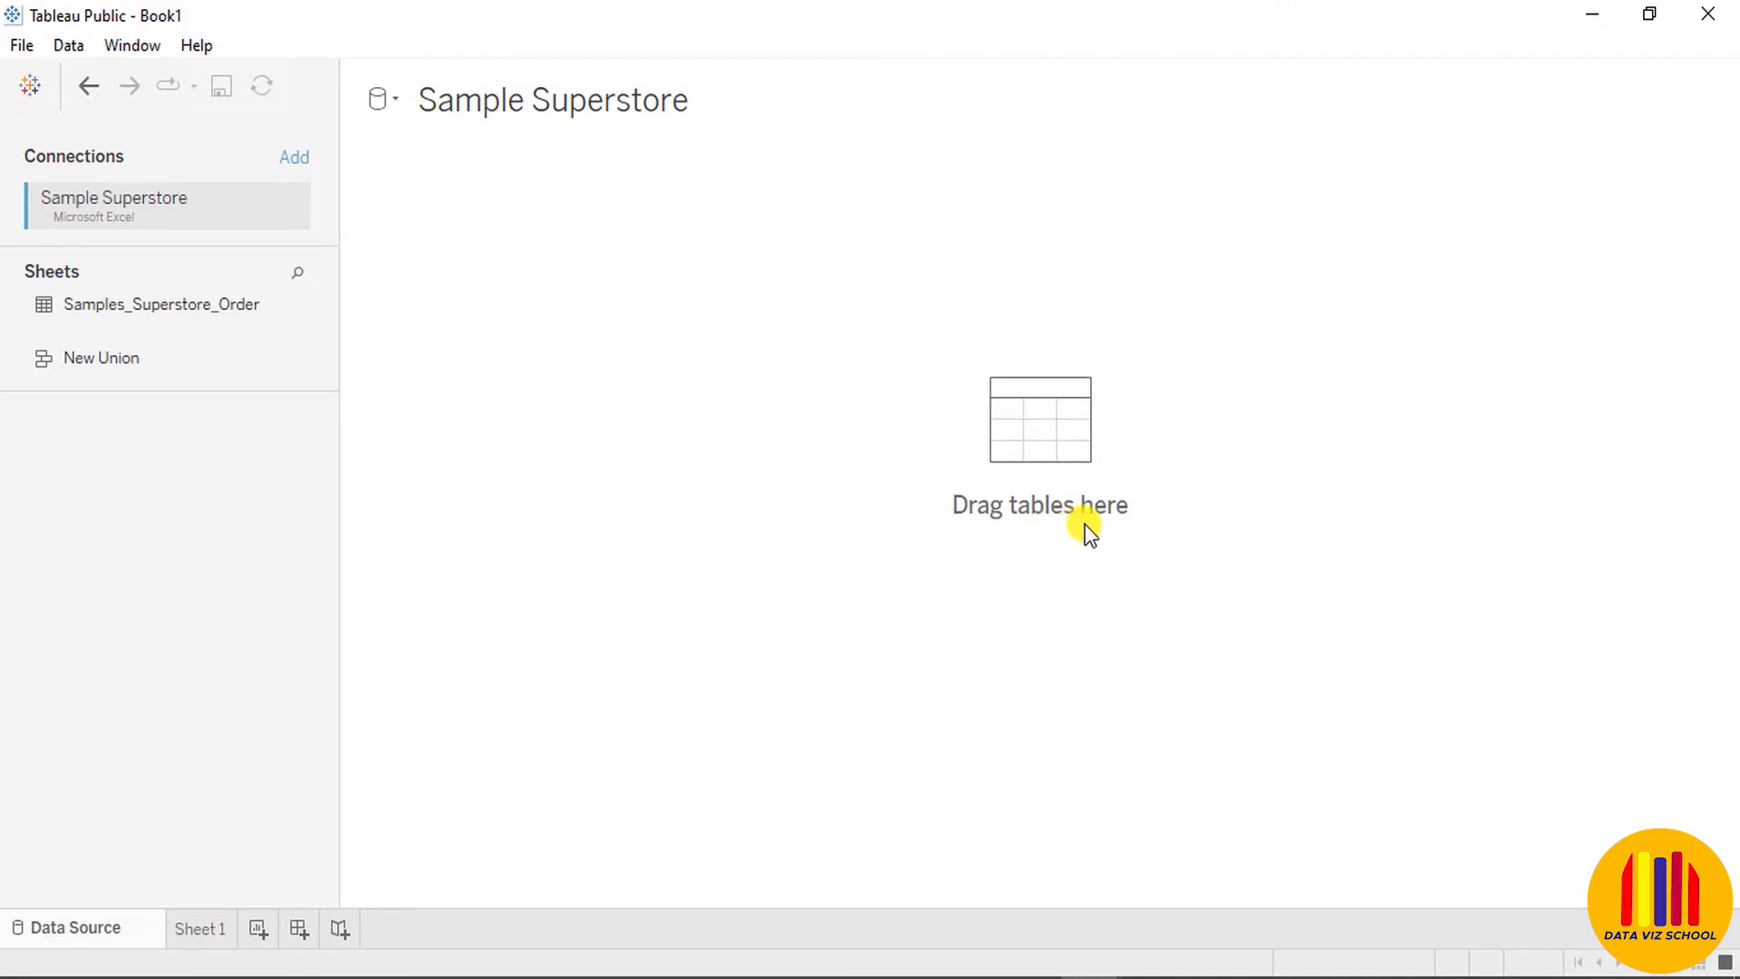
pyautogui.moveTo(138, 308); pyautogui.dragTo(574, 335)
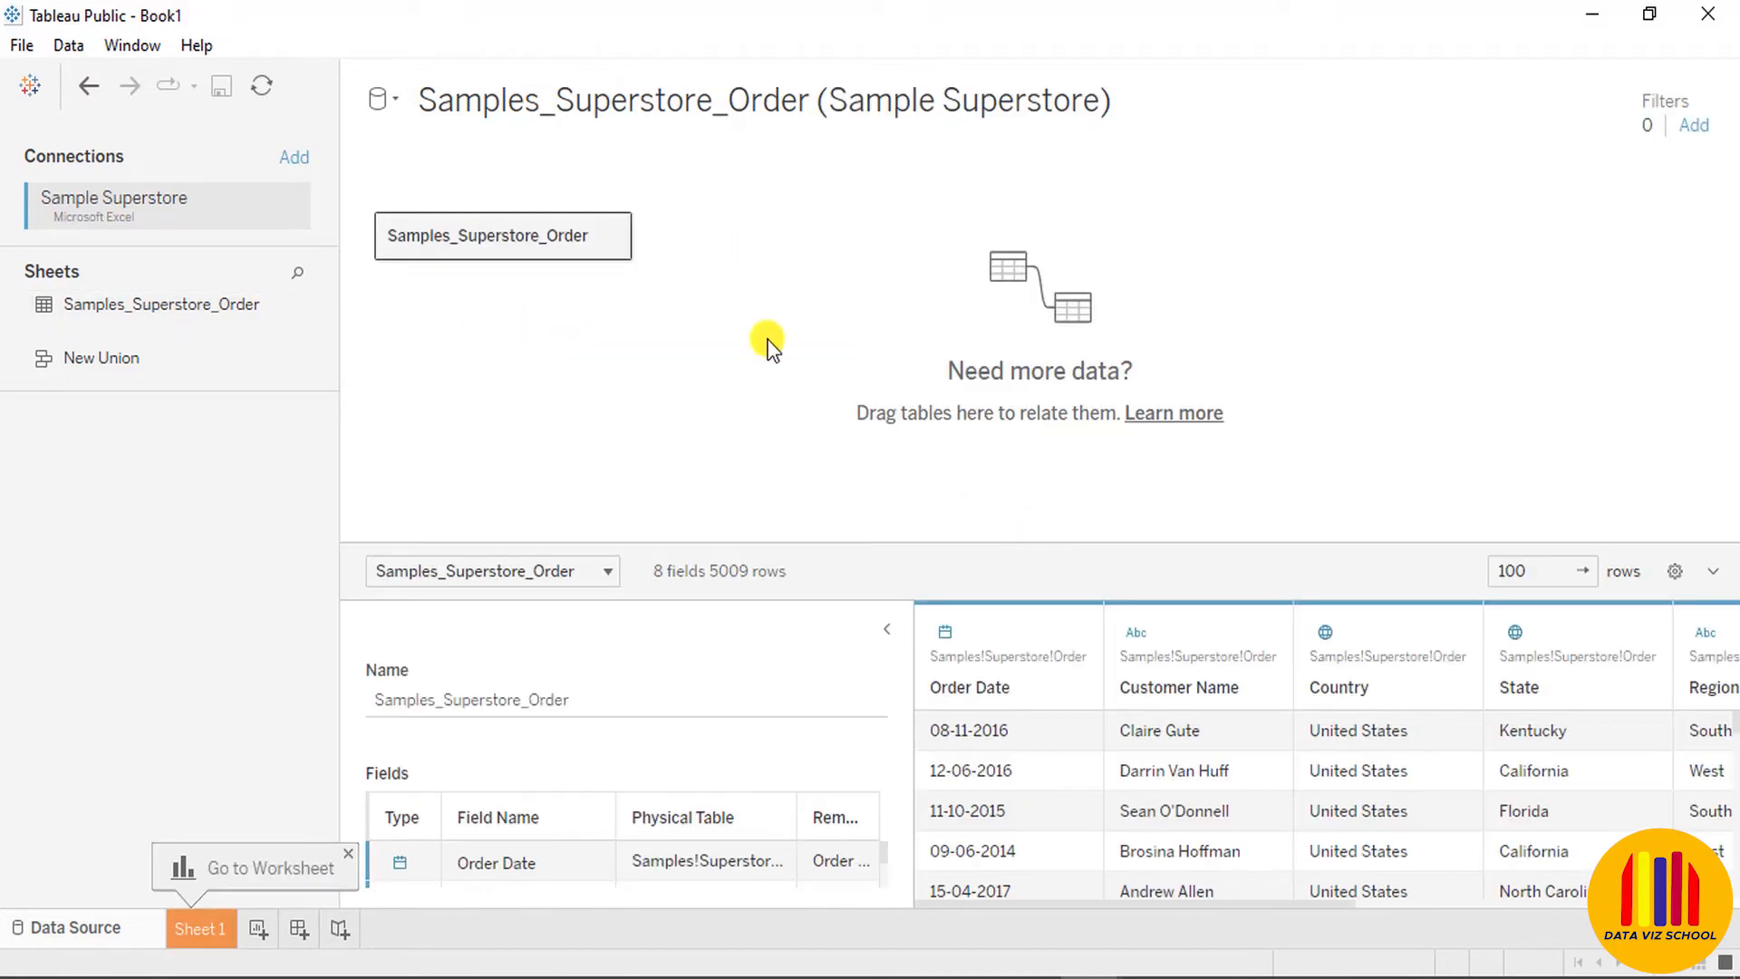
# Enlarge the data preview, hide the table details, and examine the data types of Order Date, Customer Name, Country and Unit Price
pyautogui.moveTo(1006, 544); pyautogui.dragTo(988, 374)
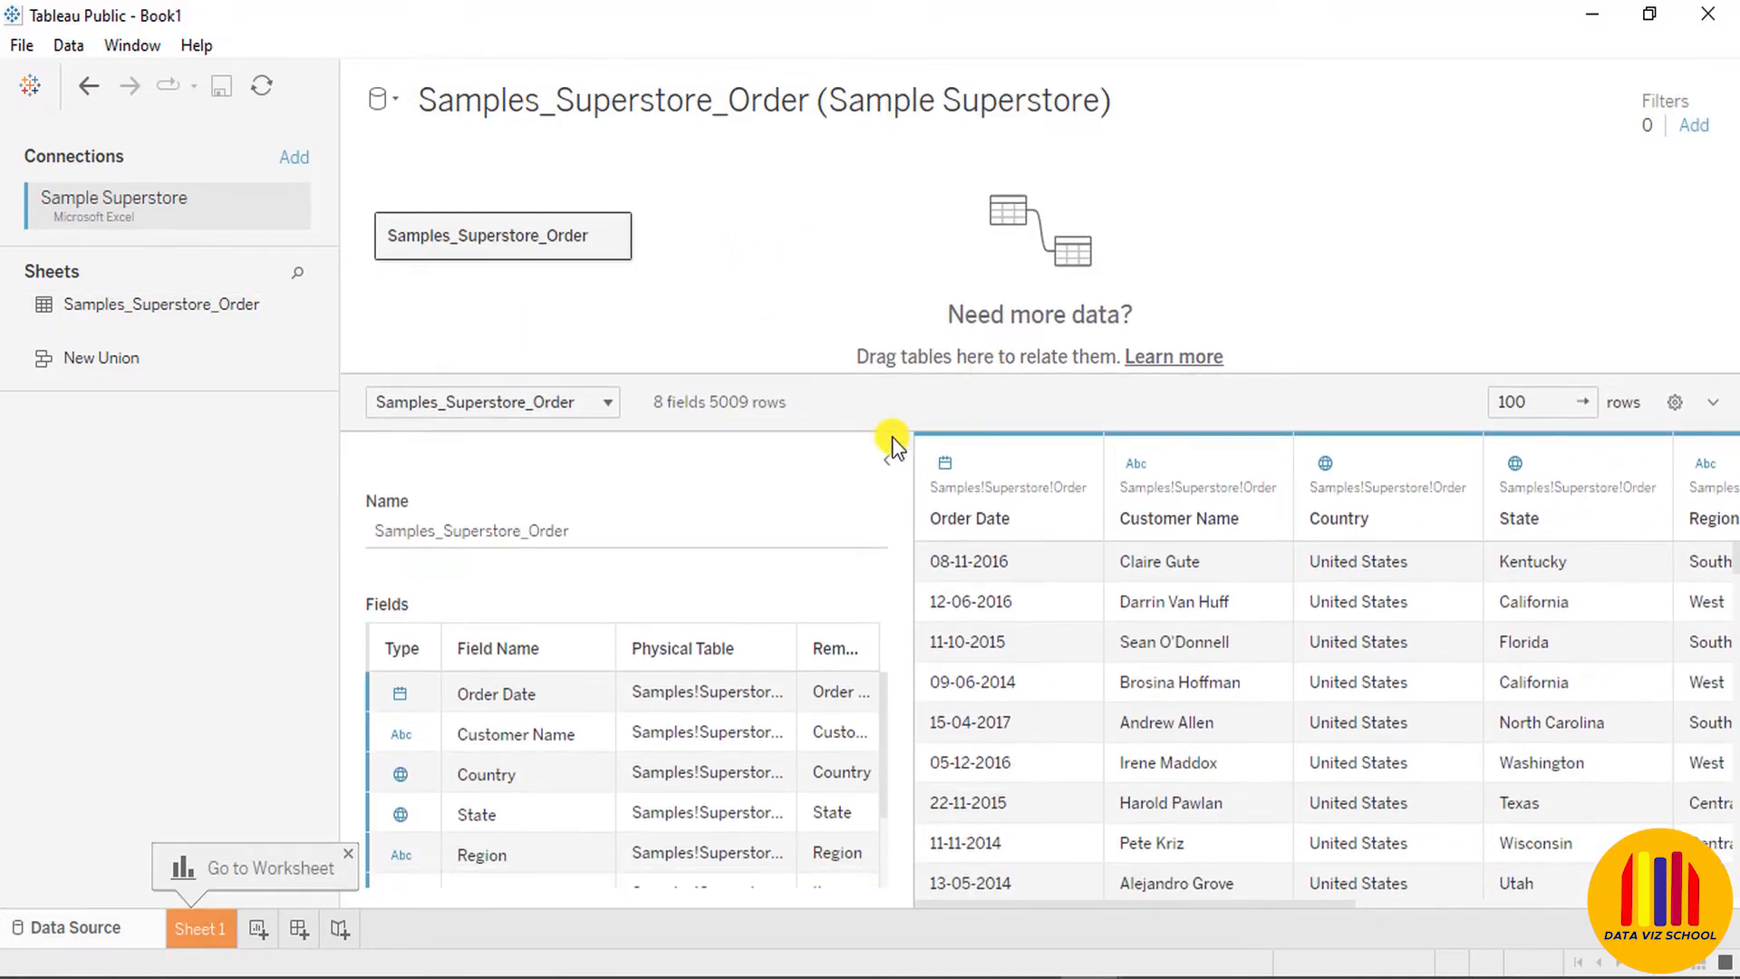
pyautogui.click(888, 458)
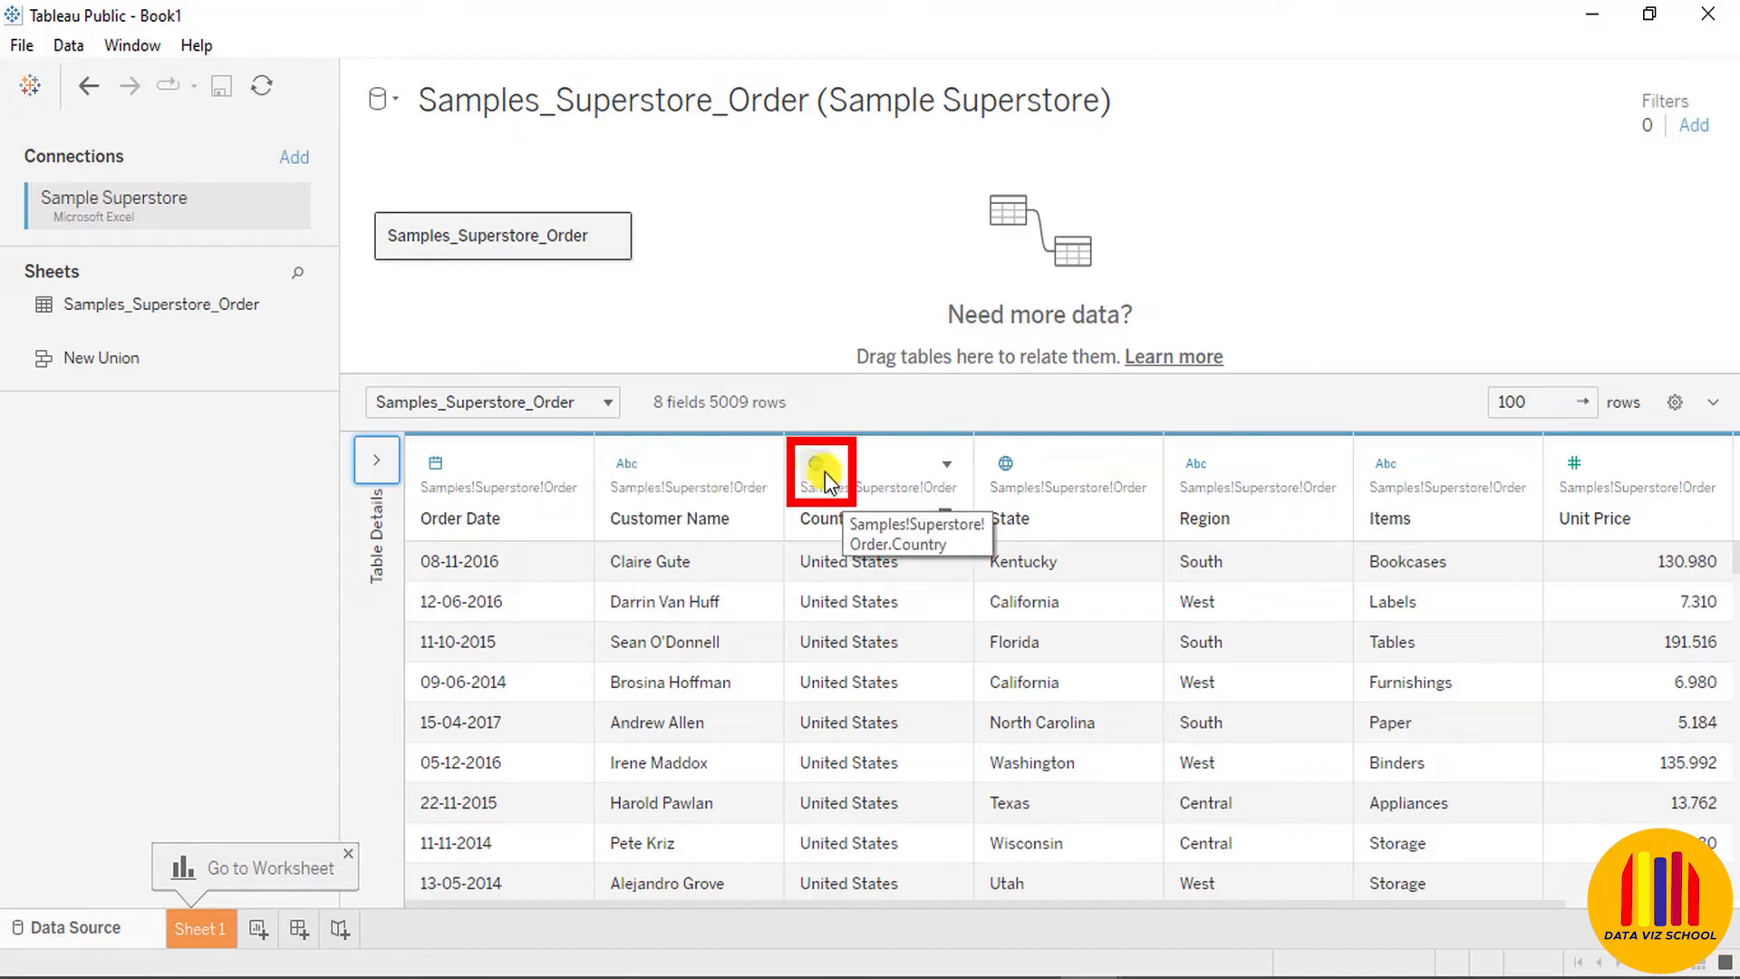
pyautogui.click(498, 463)
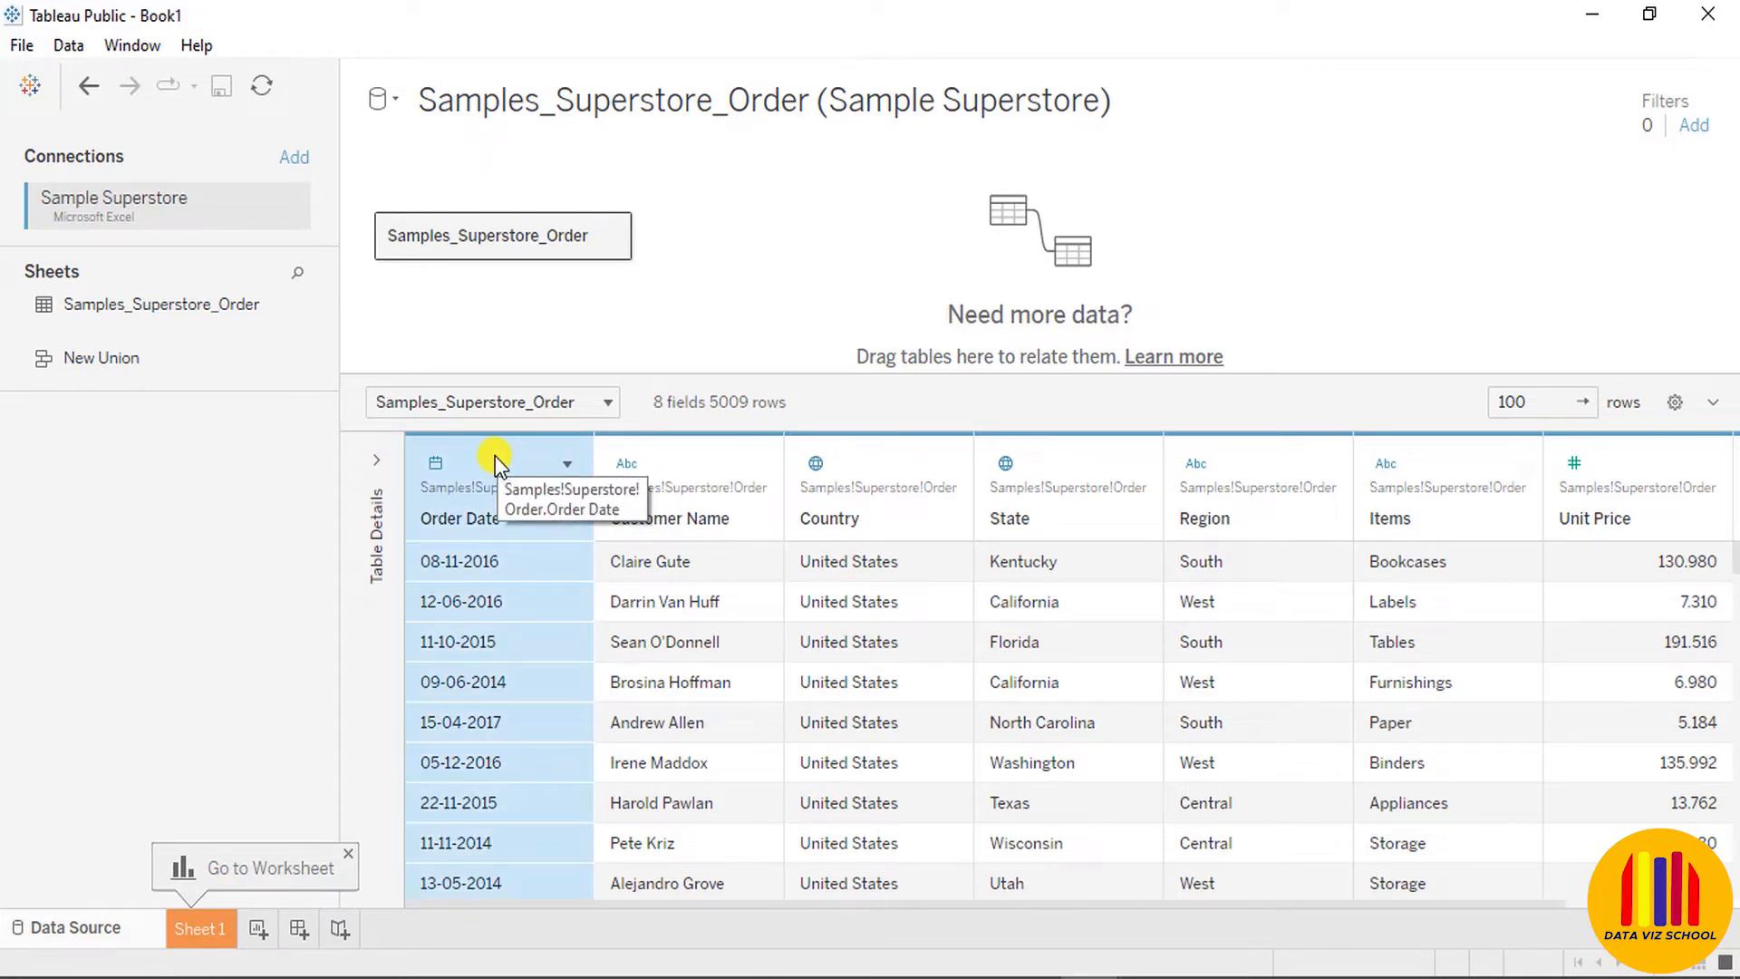
pyautogui.click(672, 458)
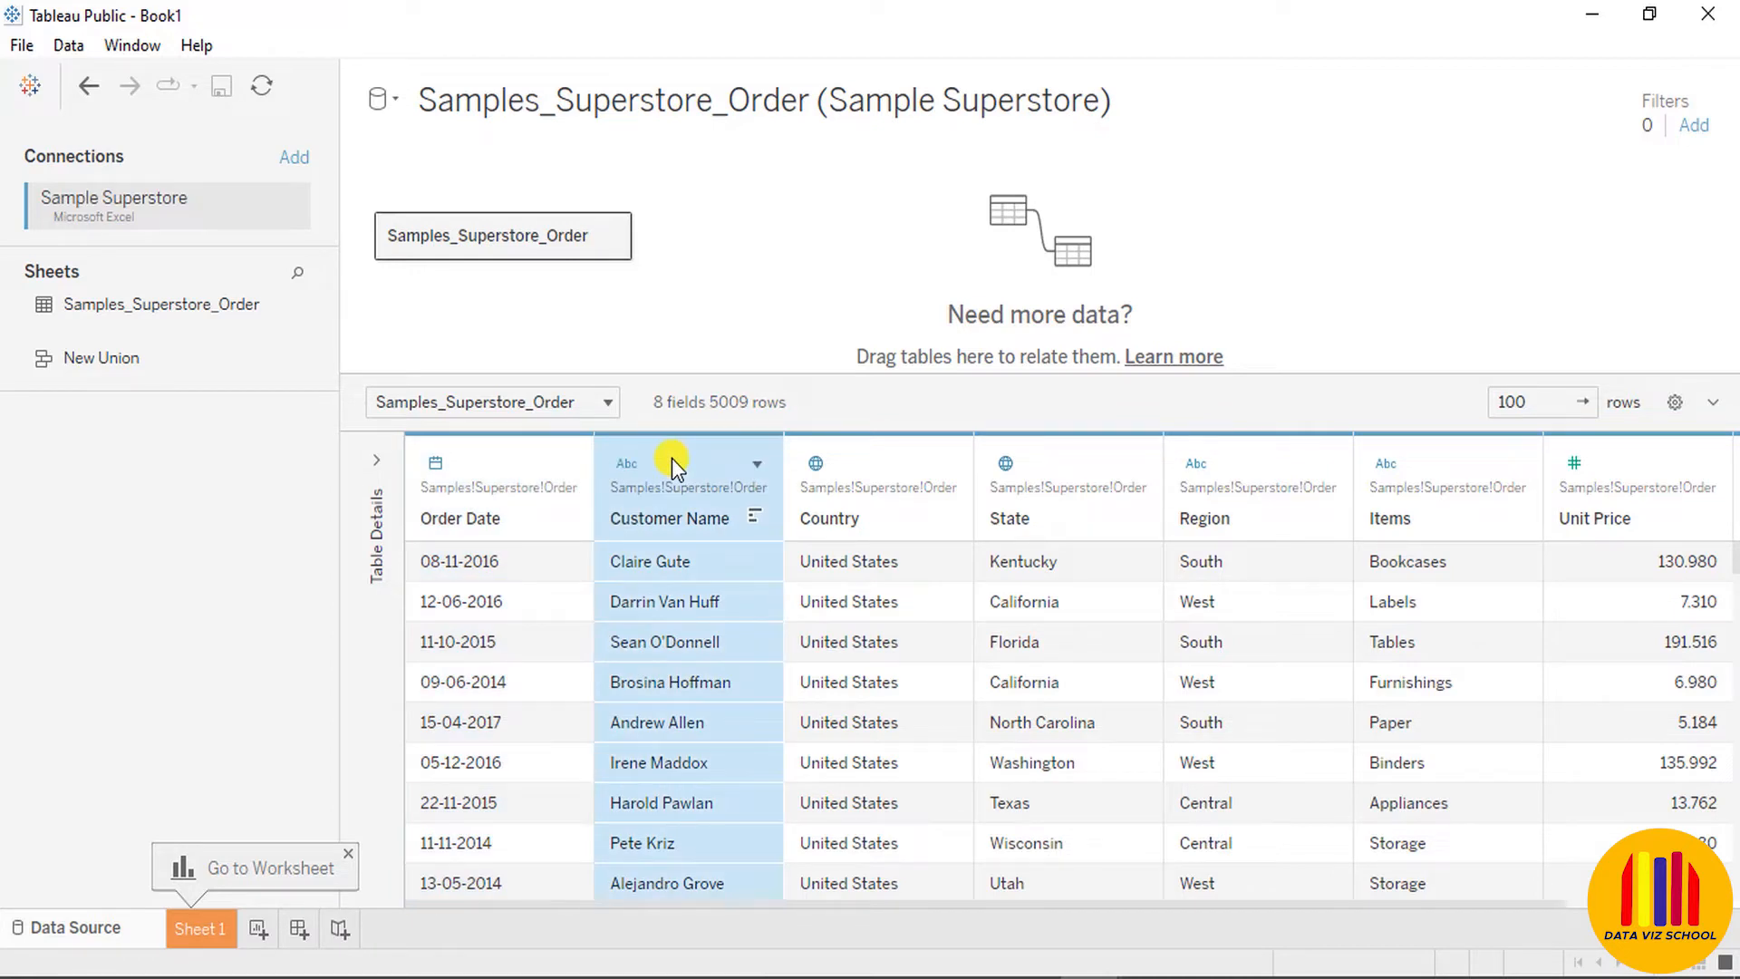
pyautogui.click(857, 455)
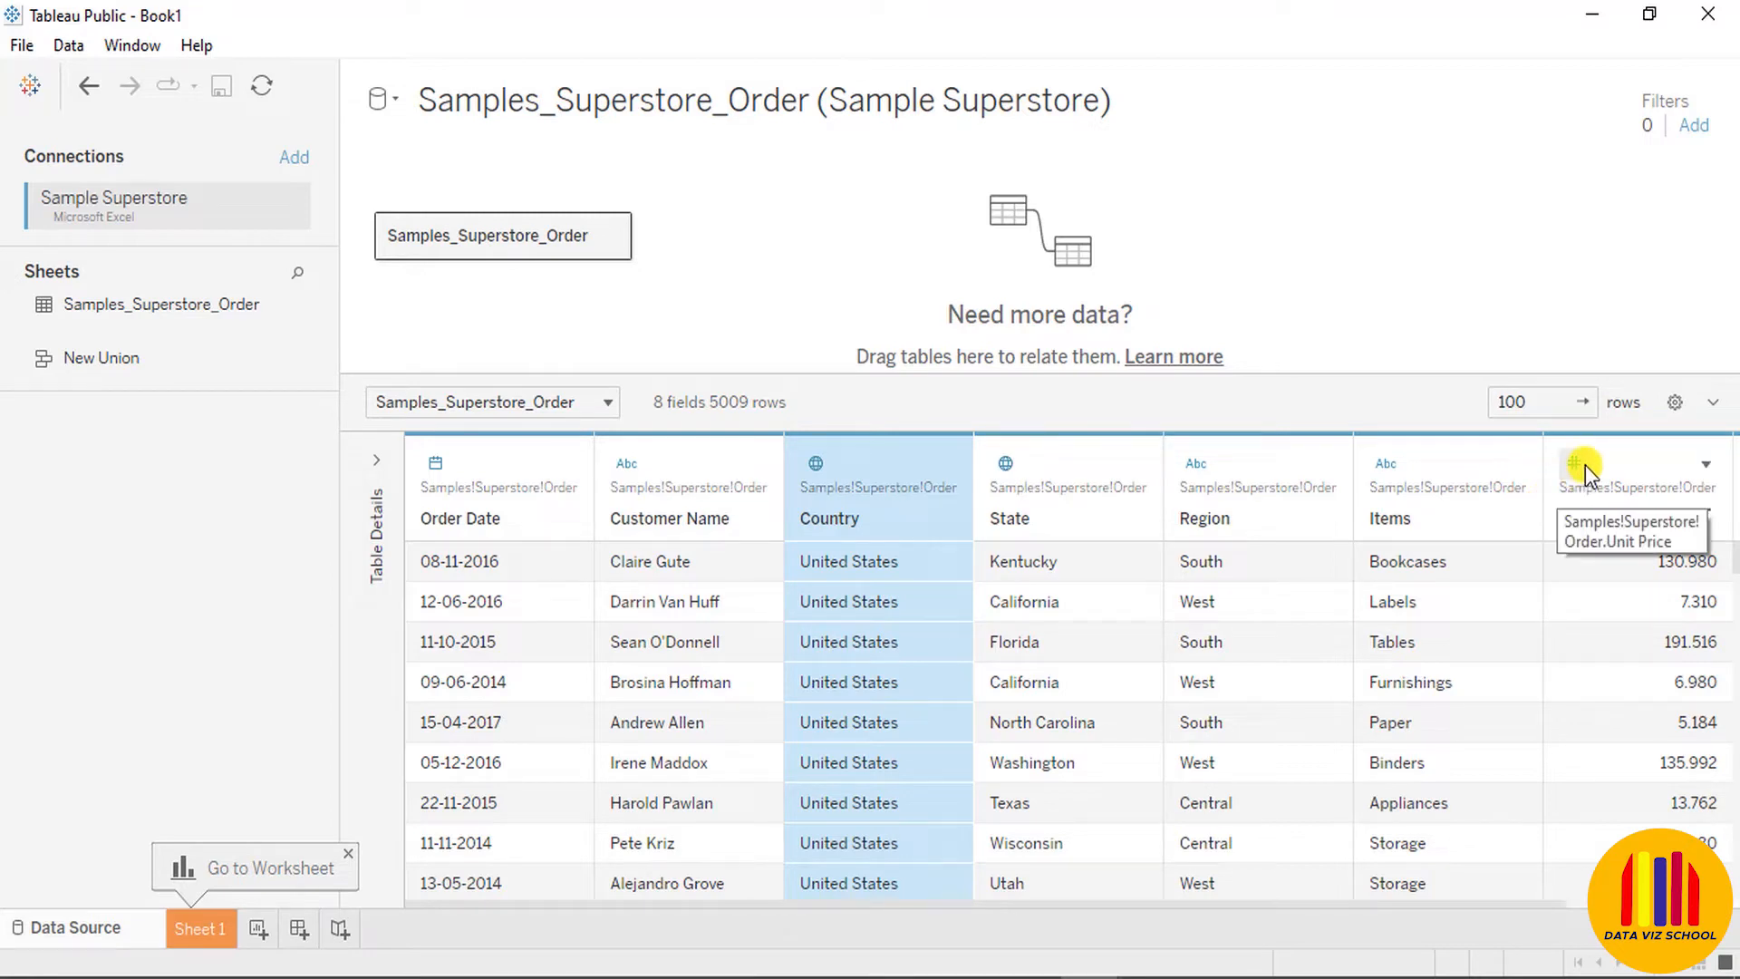
pyautogui.click(1635, 460)
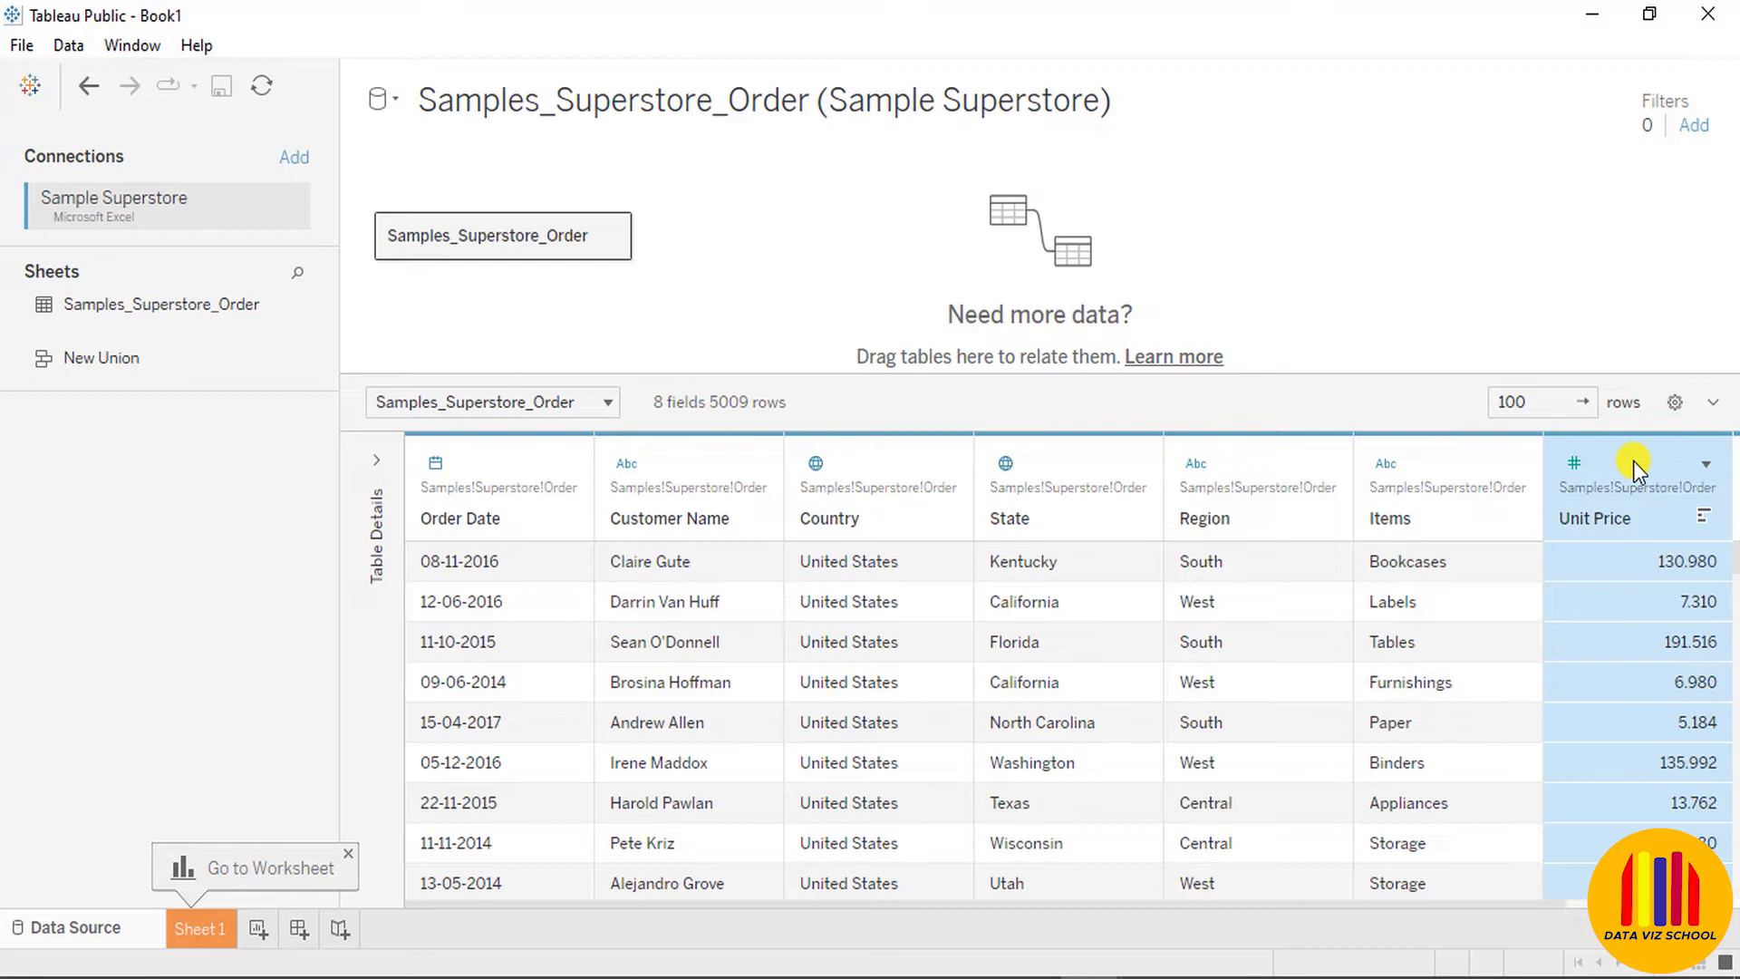
# Show the table details to review each field's data type, and open Sheet 1
pyautogui.click(377, 464)
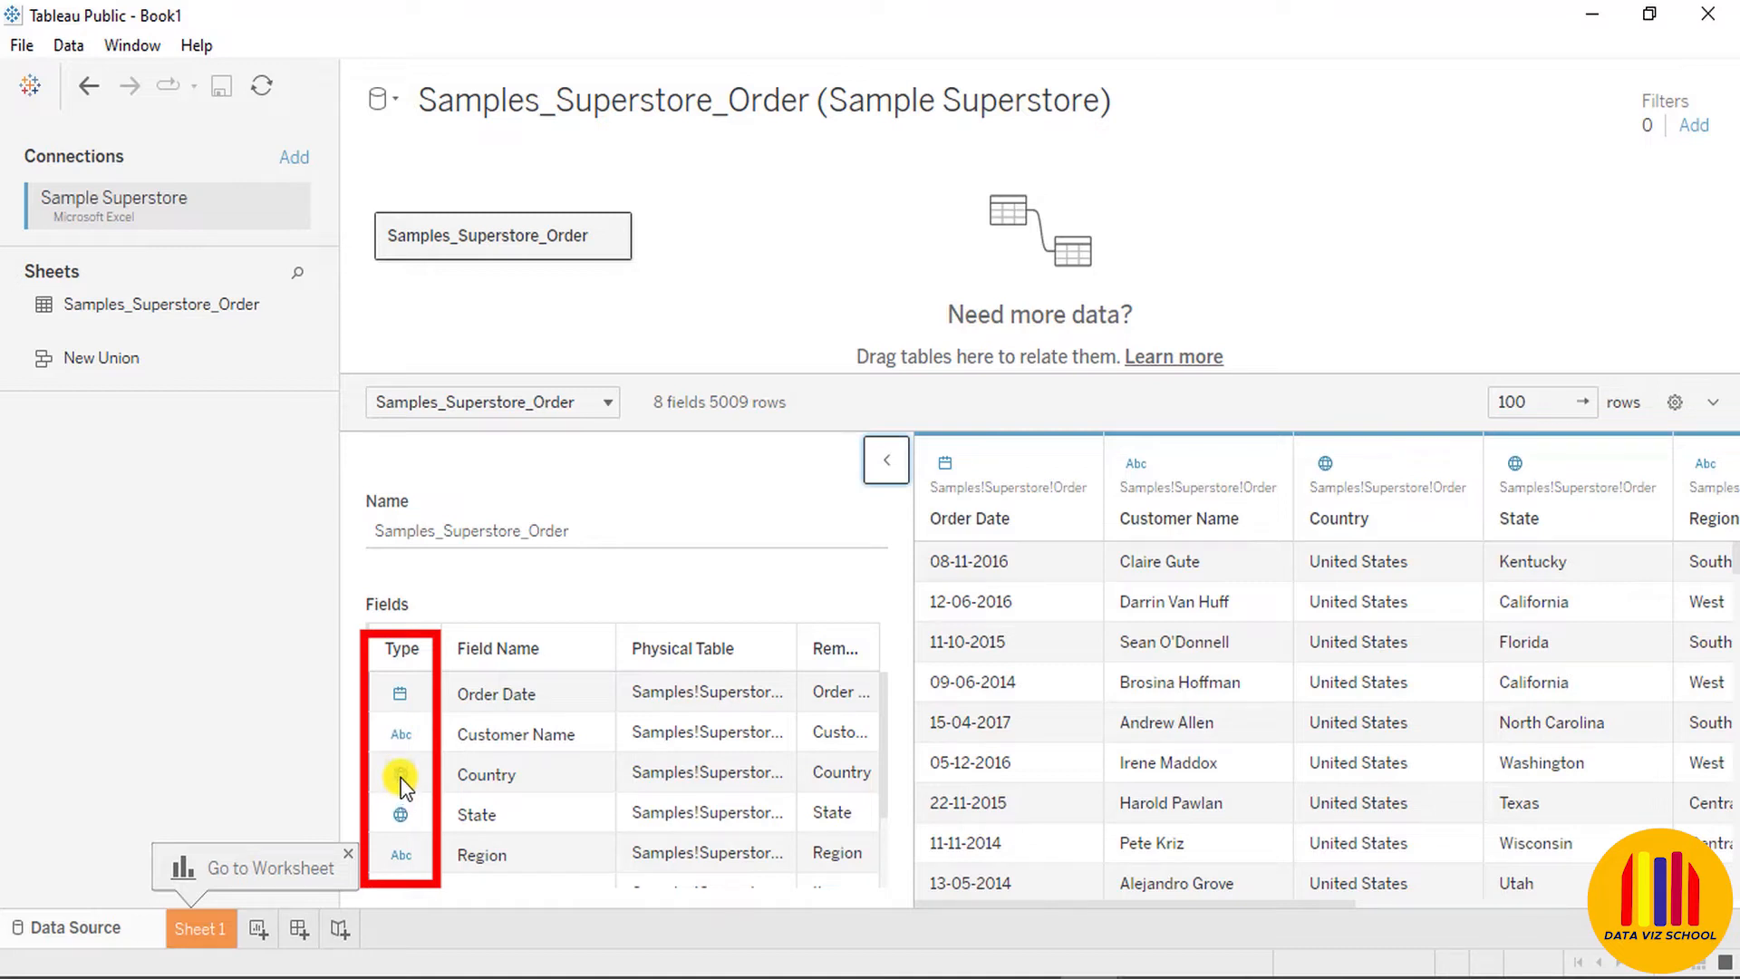
pyautogui.scroll(-2, 401, 778)
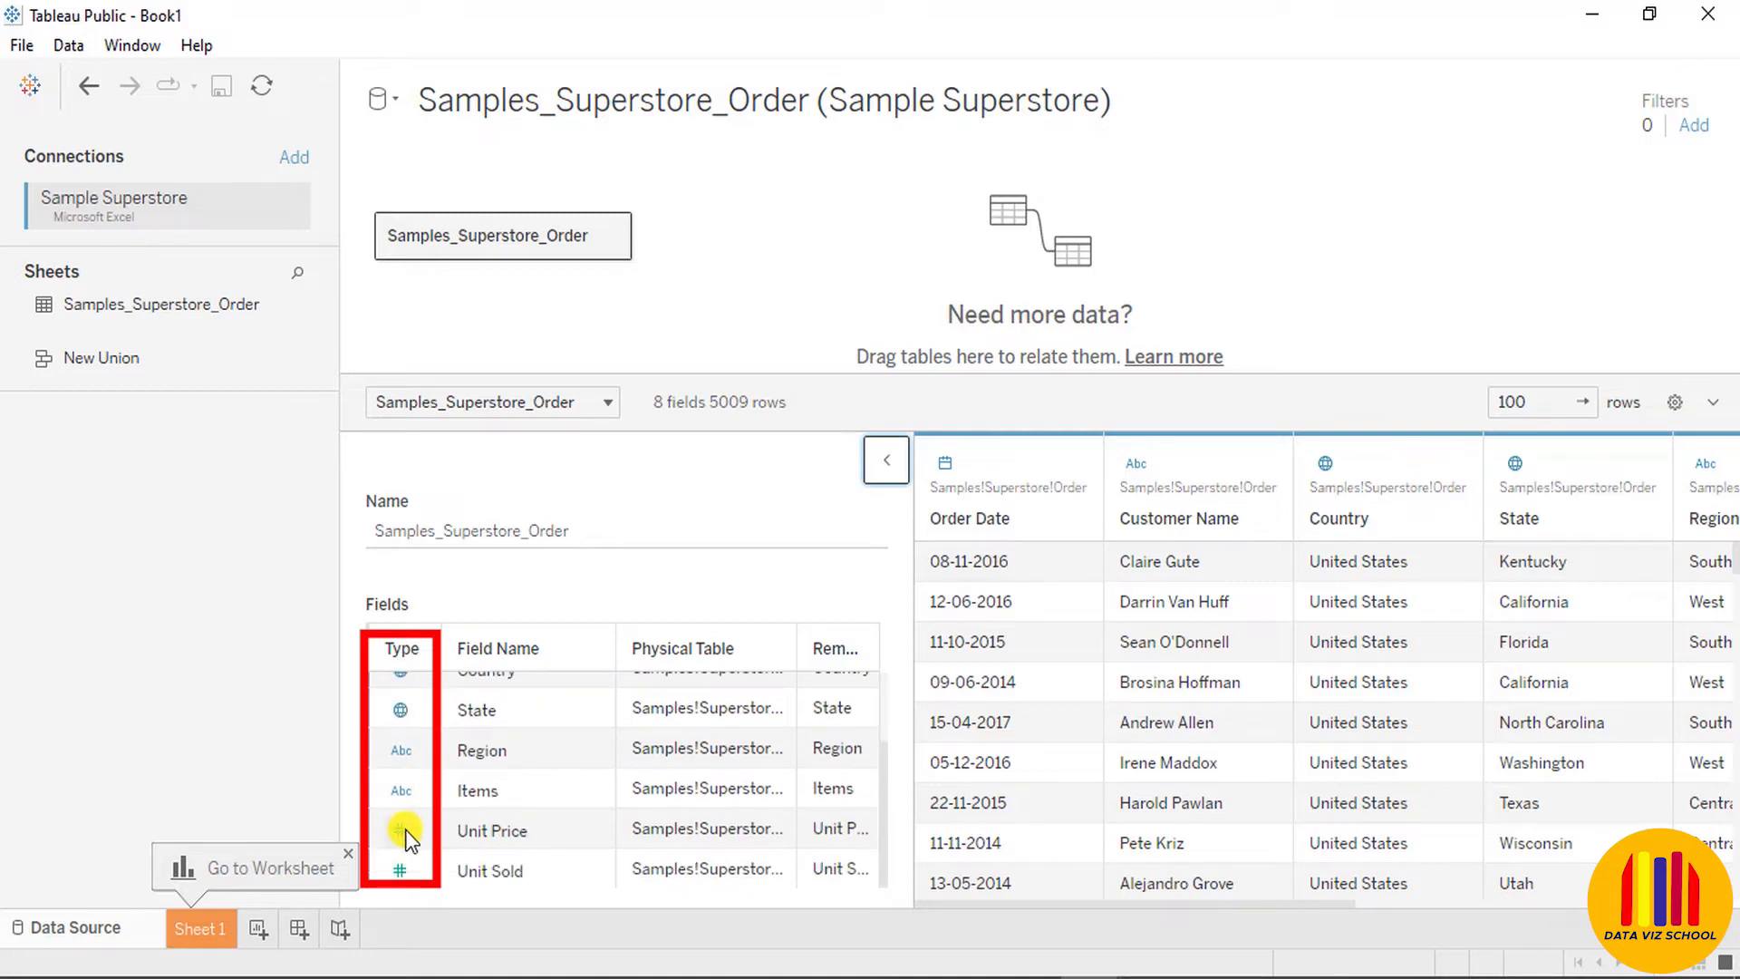
pyautogui.scroll(2, 707, 798)
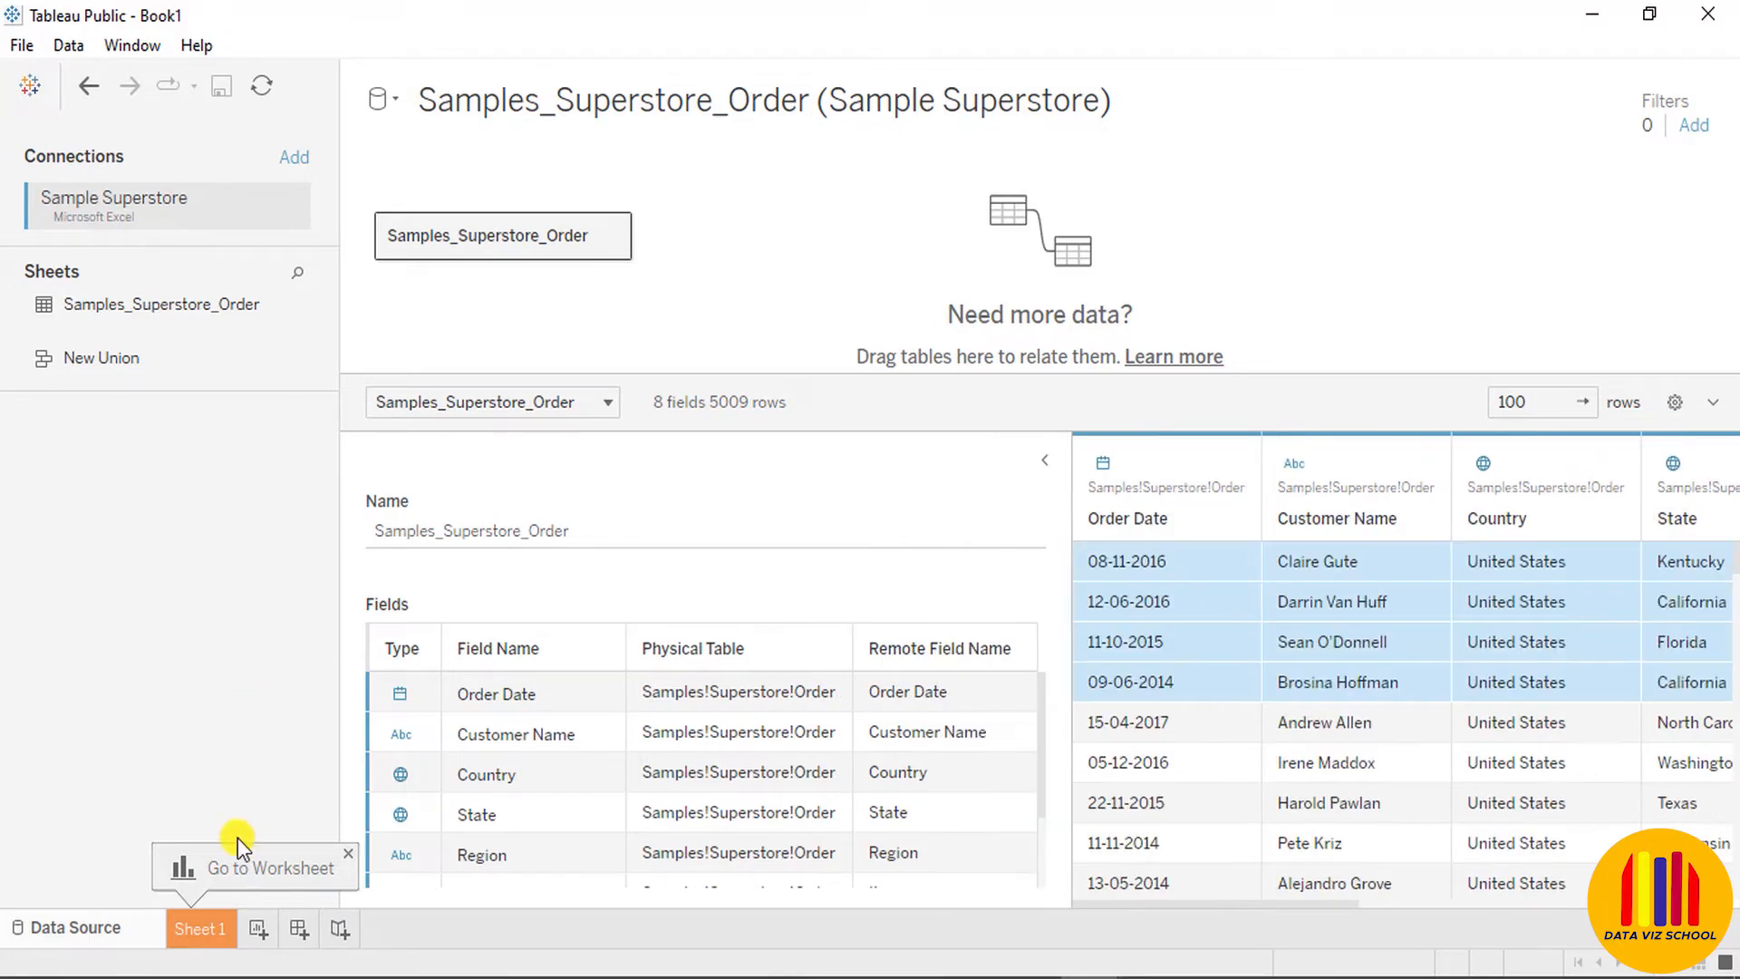
pyautogui.click(199, 933)
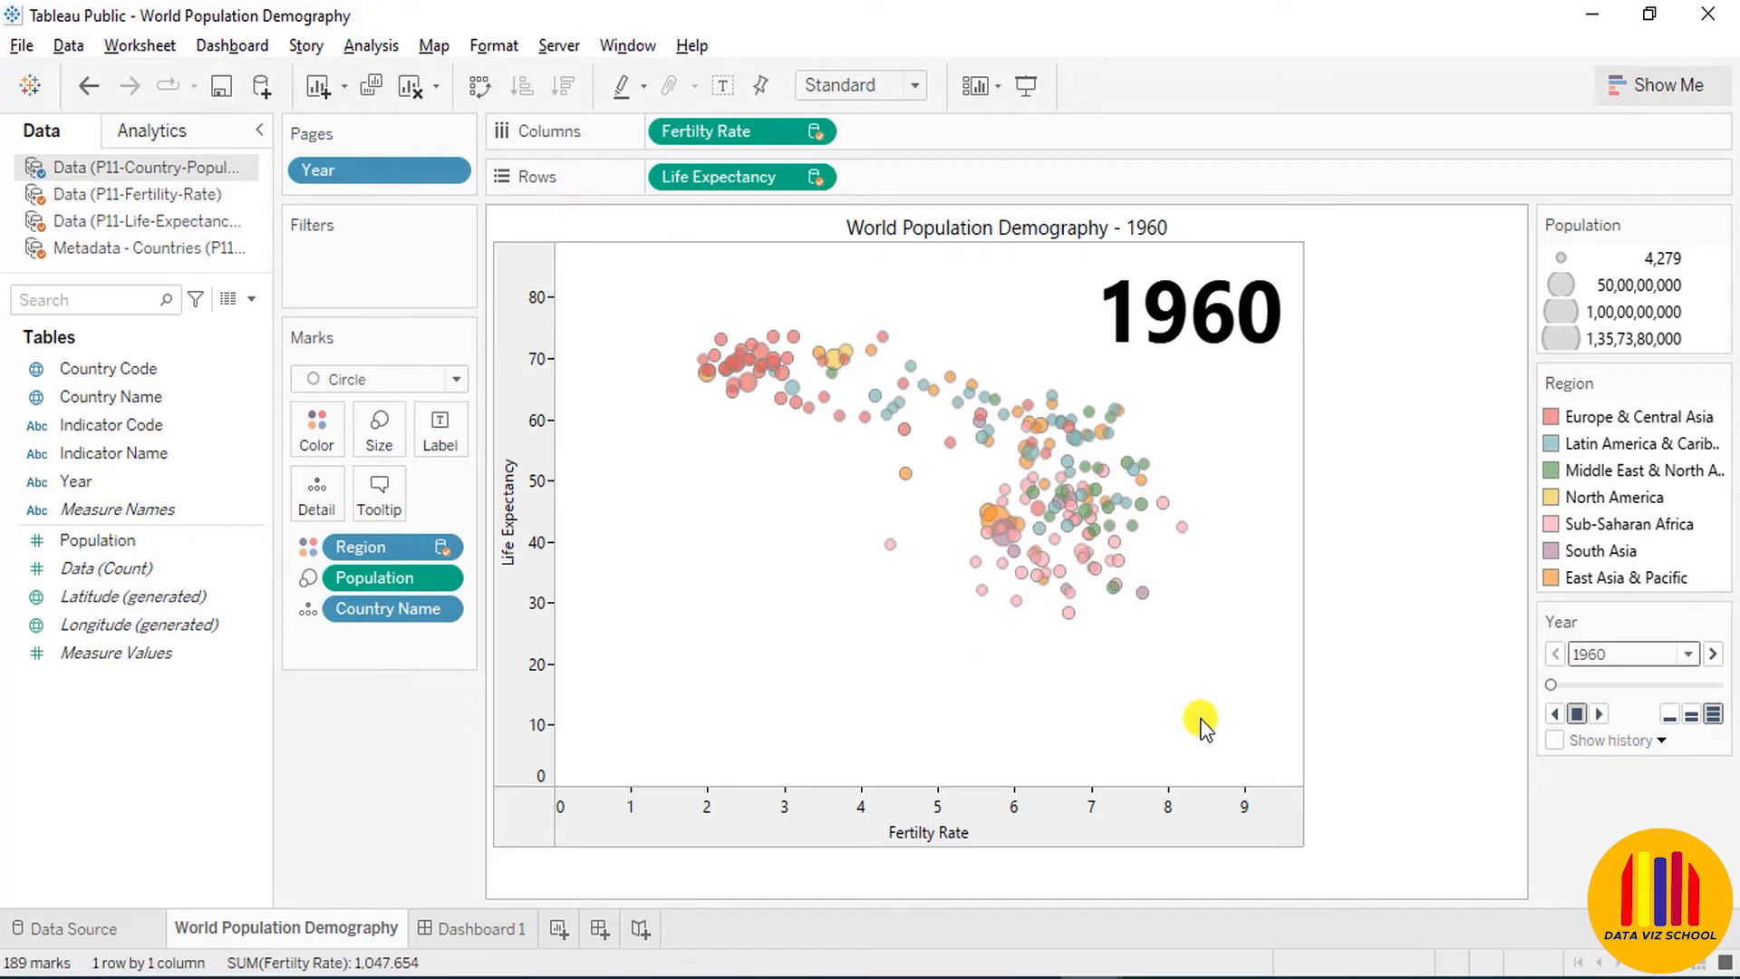
# Play the Year animation in the World Population Demography worksheet
pyautogui.click(1599, 714)
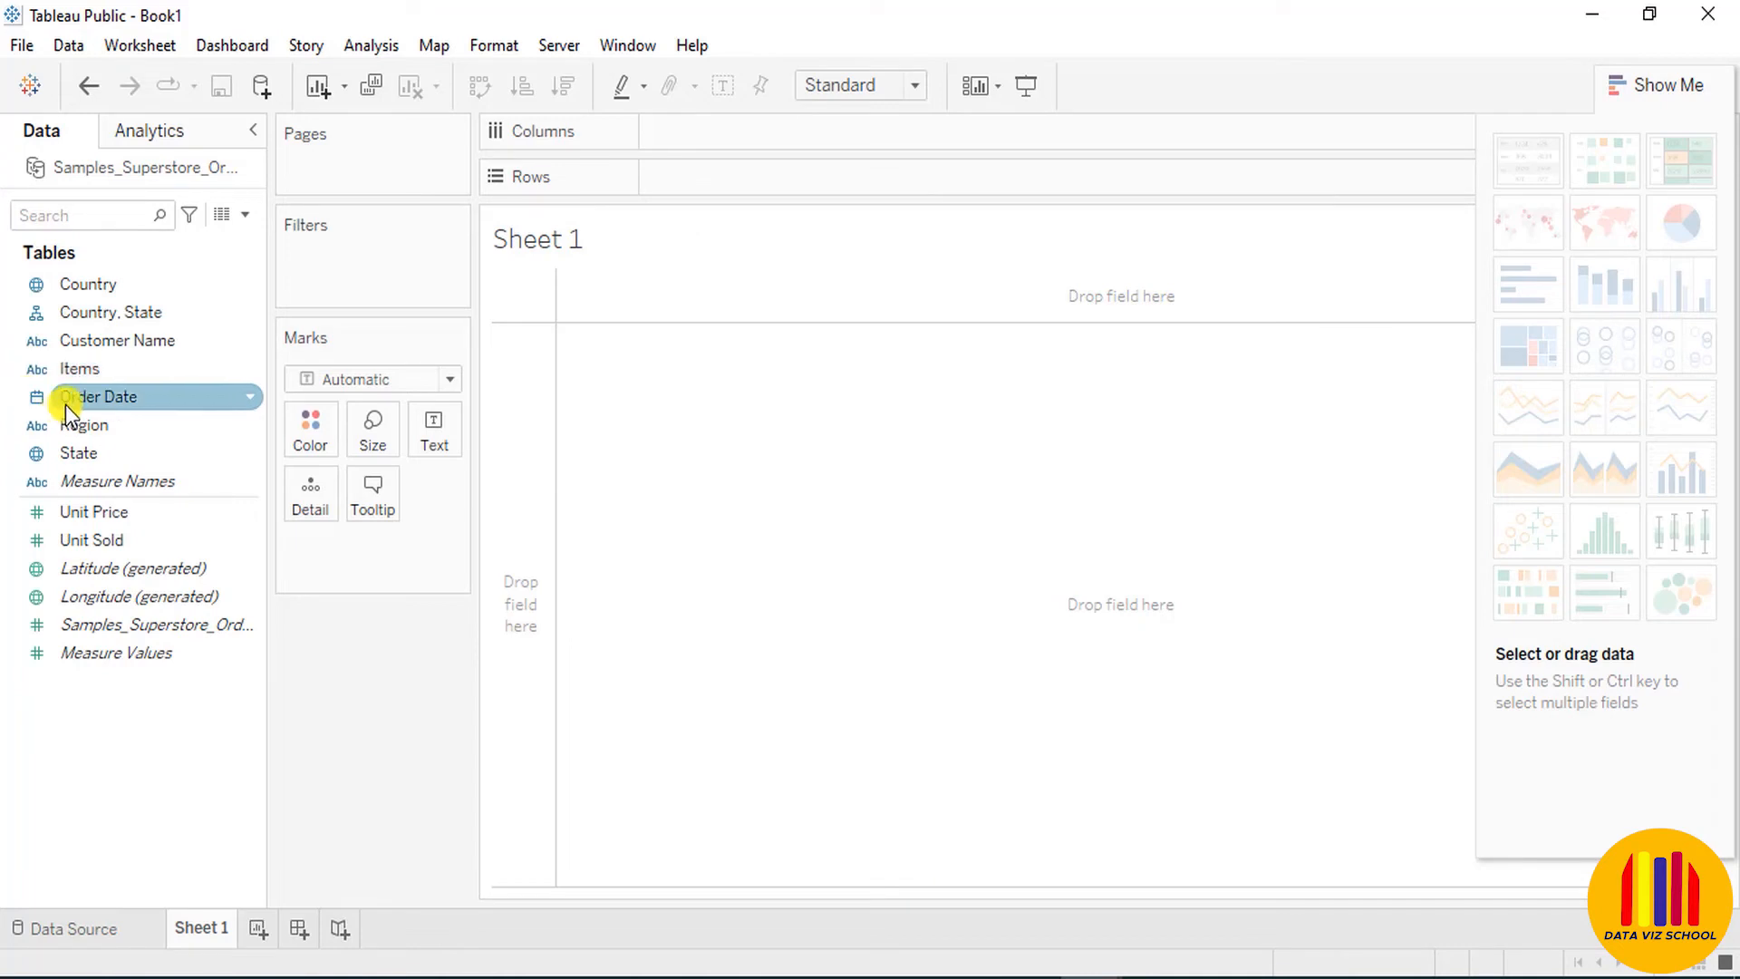
# Build a vertical bar chart in Sheet 1 with Region on Columns and the sum of Unit Sold on Rows
pyautogui.moveTo(72, 424); pyautogui.dragTo(705, 136)
pyautogui.moveTo(91, 539); pyautogui.dragTo(714, 183)
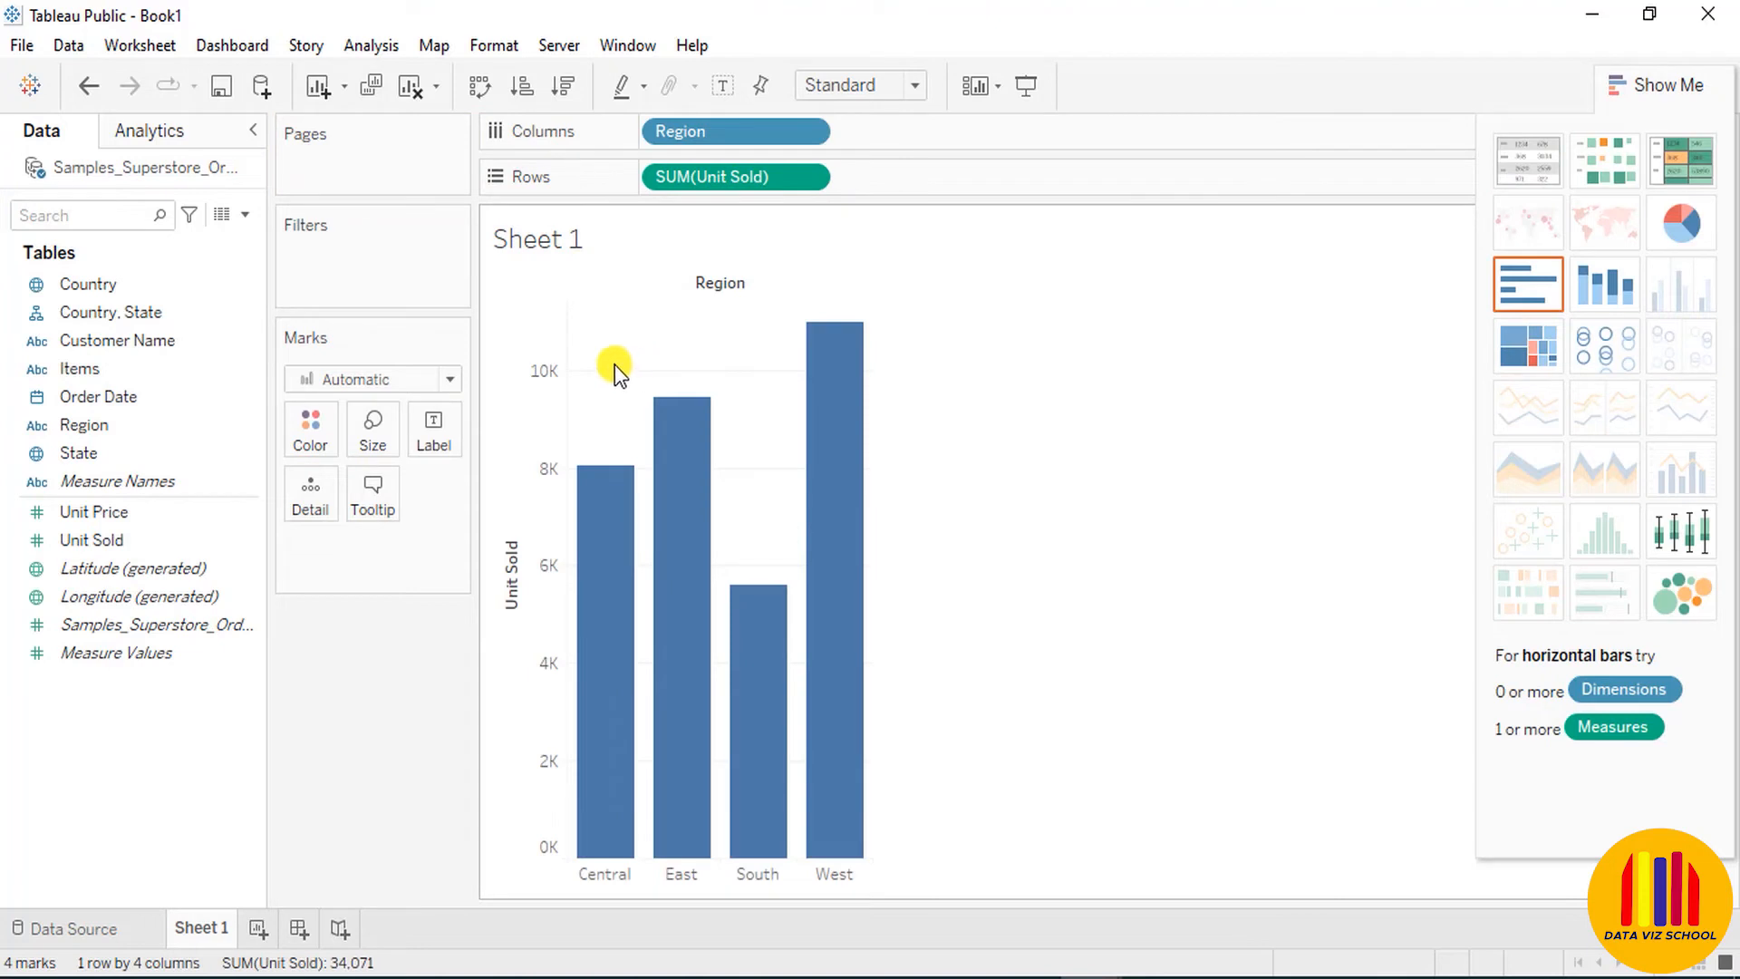
# Make the bars horizontal by moving SUM(Unit Sold) to Columns and Region to Rows, and hide the Show Me chart suggestions
pyautogui.moveTo(583, 513)
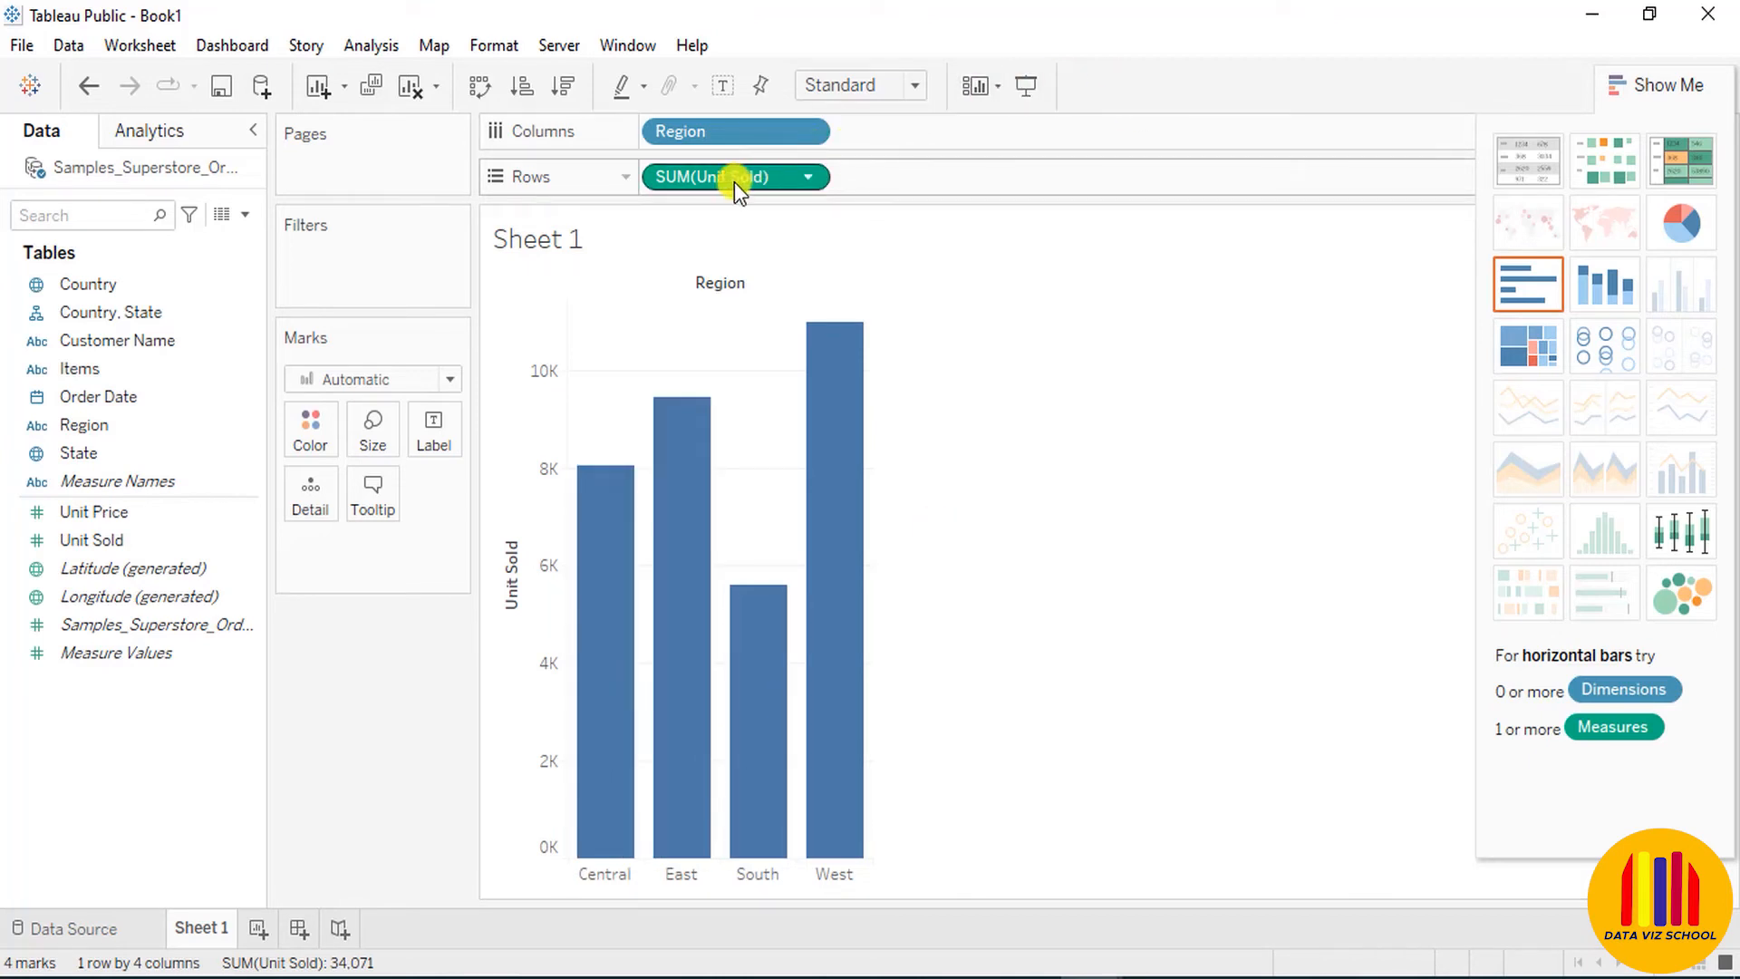
pyautogui.moveTo(734, 181); pyautogui.dragTo(939, 134)
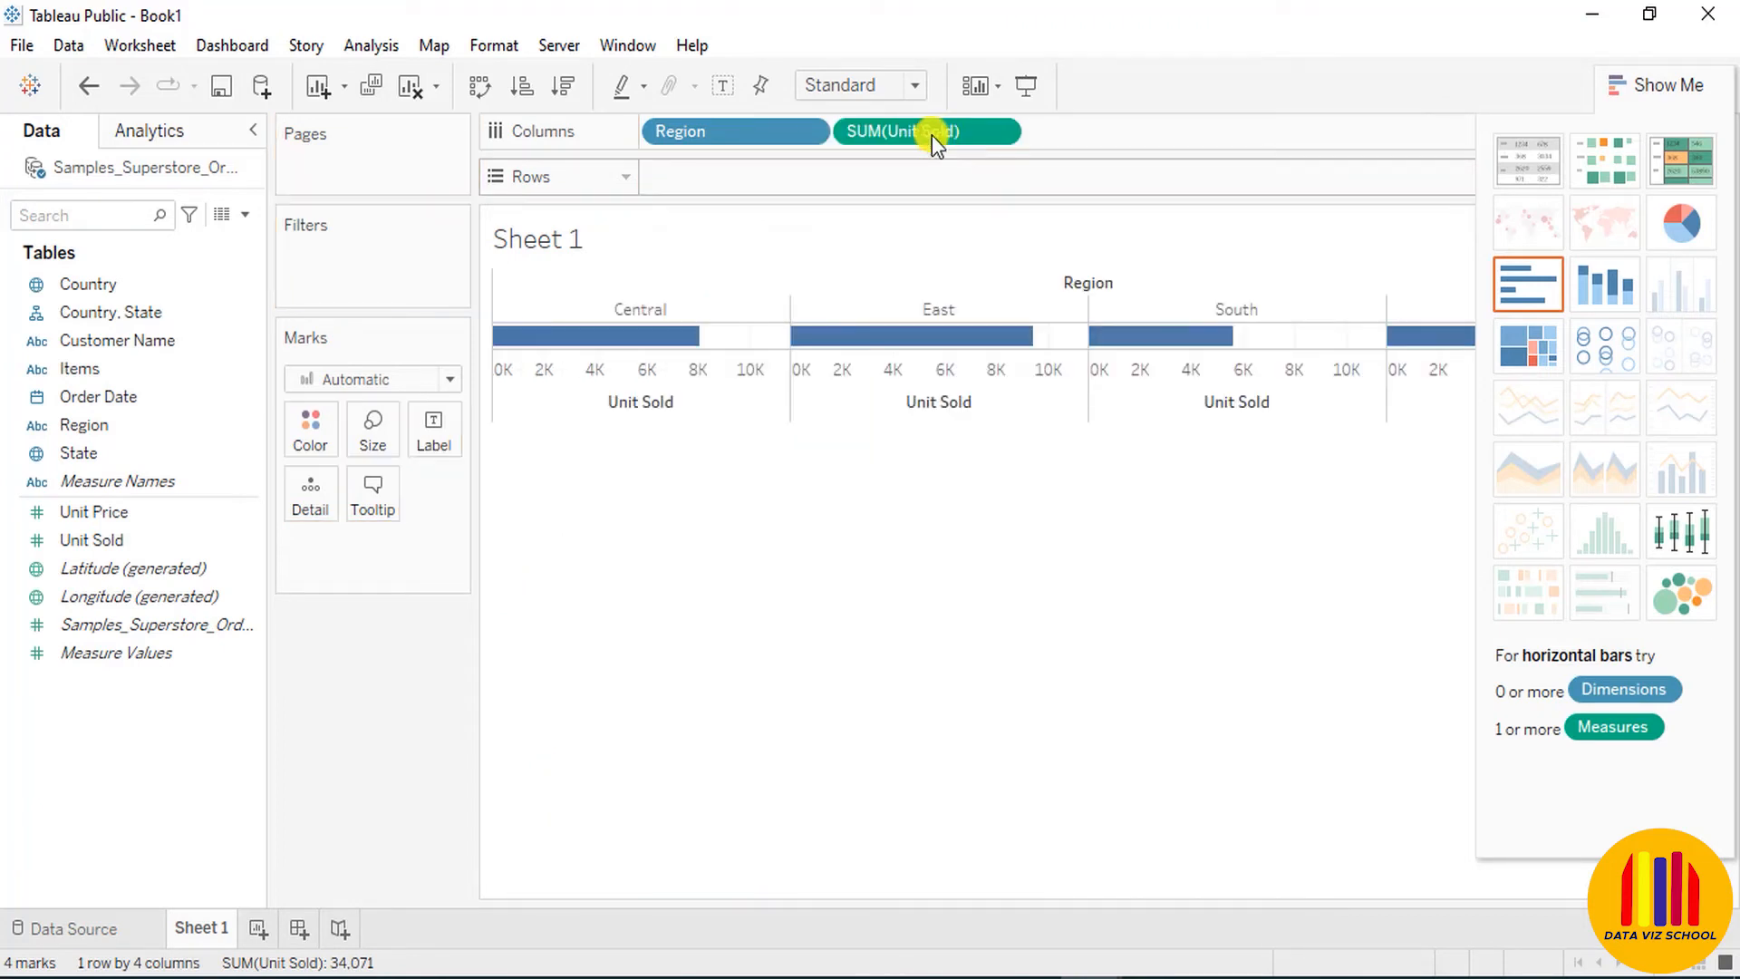
pyautogui.moveTo(725, 128); pyautogui.dragTo(728, 178)
pyautogui.moveTo(694, 335)
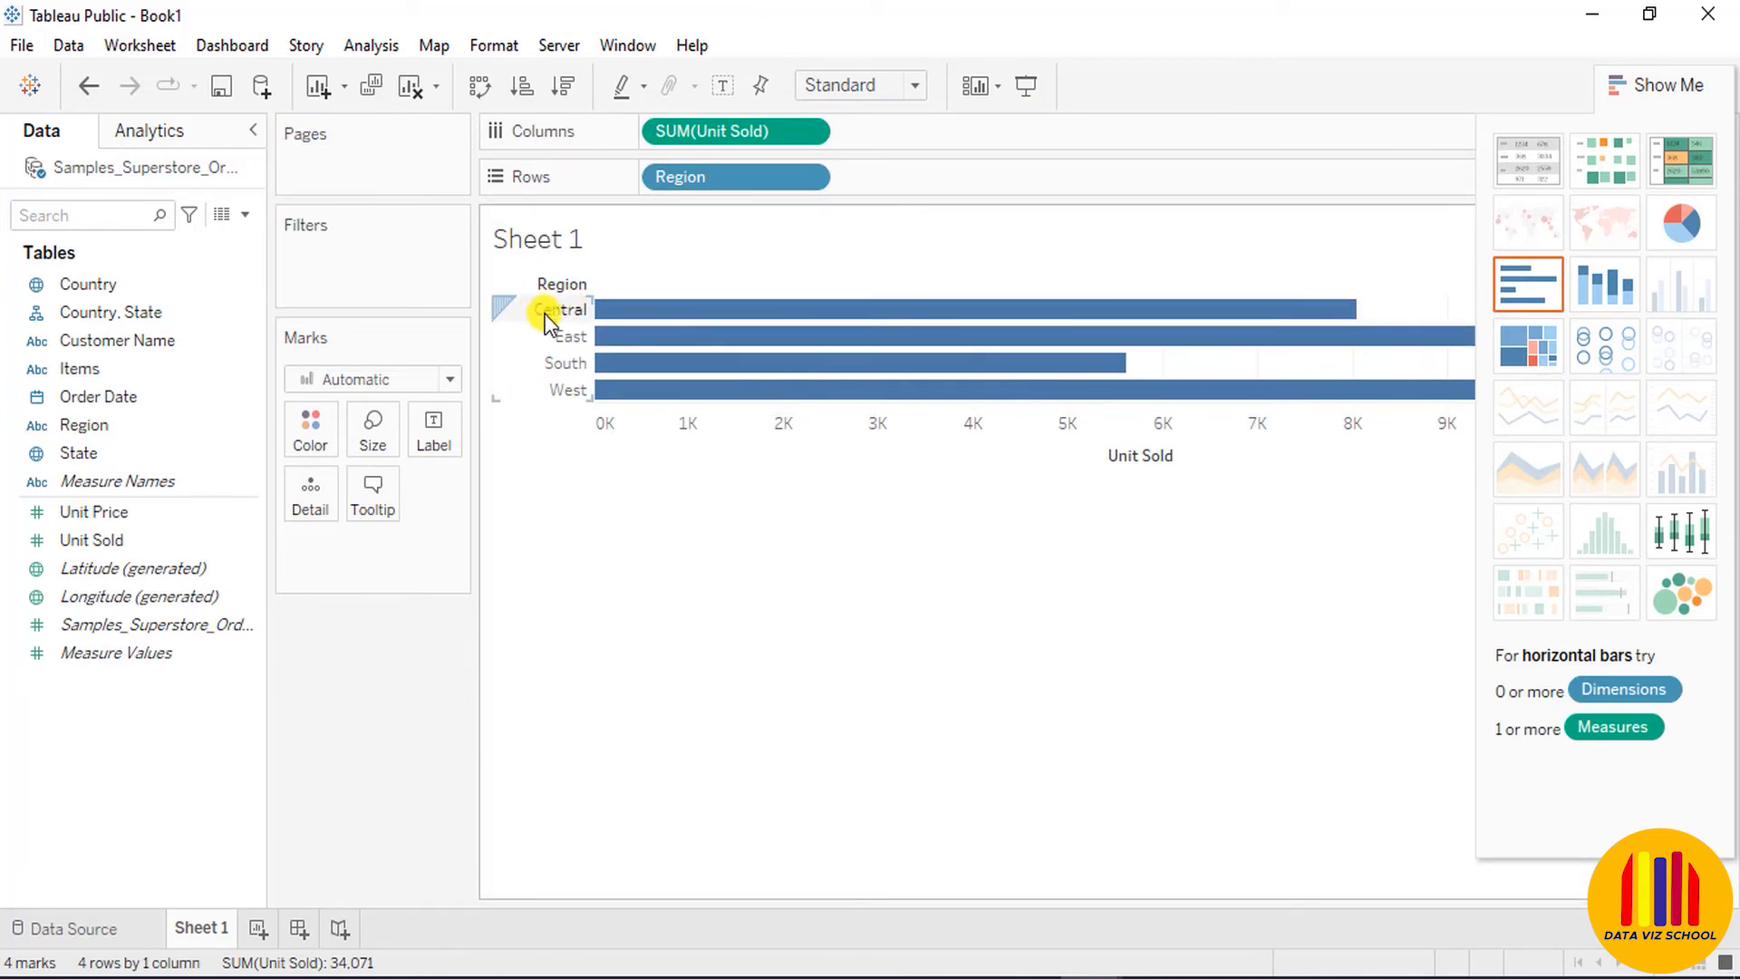
pyautogui.hotkey('ctrl', '1')
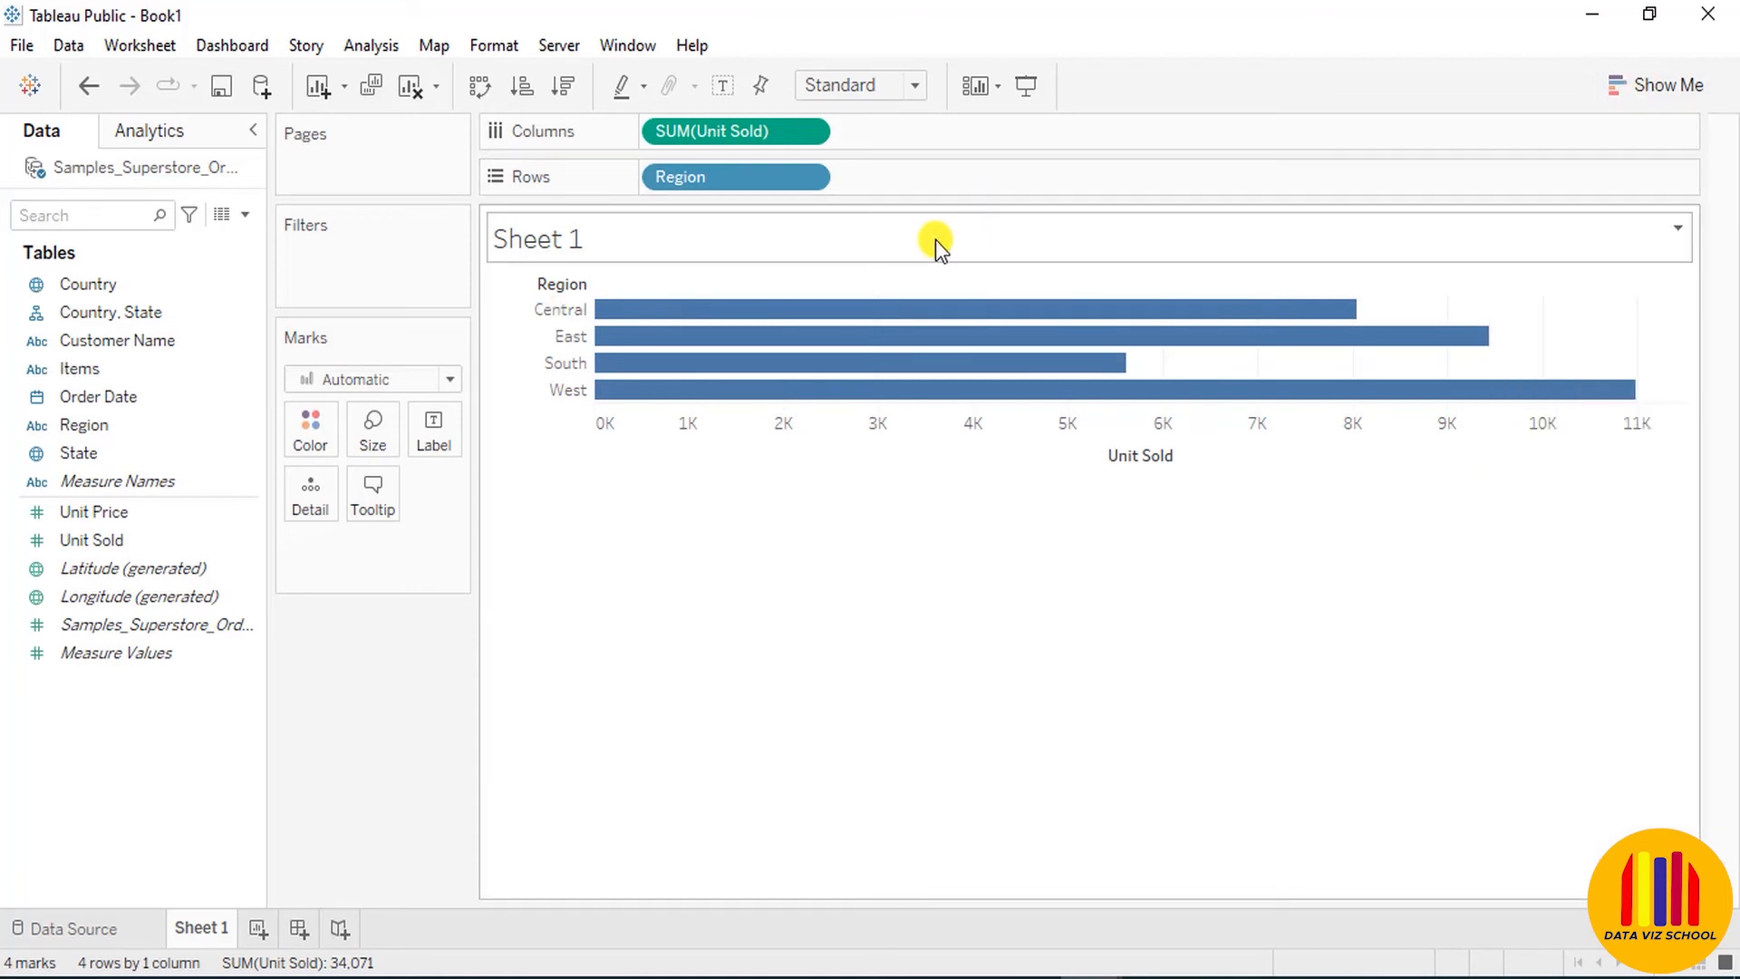
# Swap the chart's rows and columns, and swap them back to horizontal bars
pyautogui.click(480, 94)
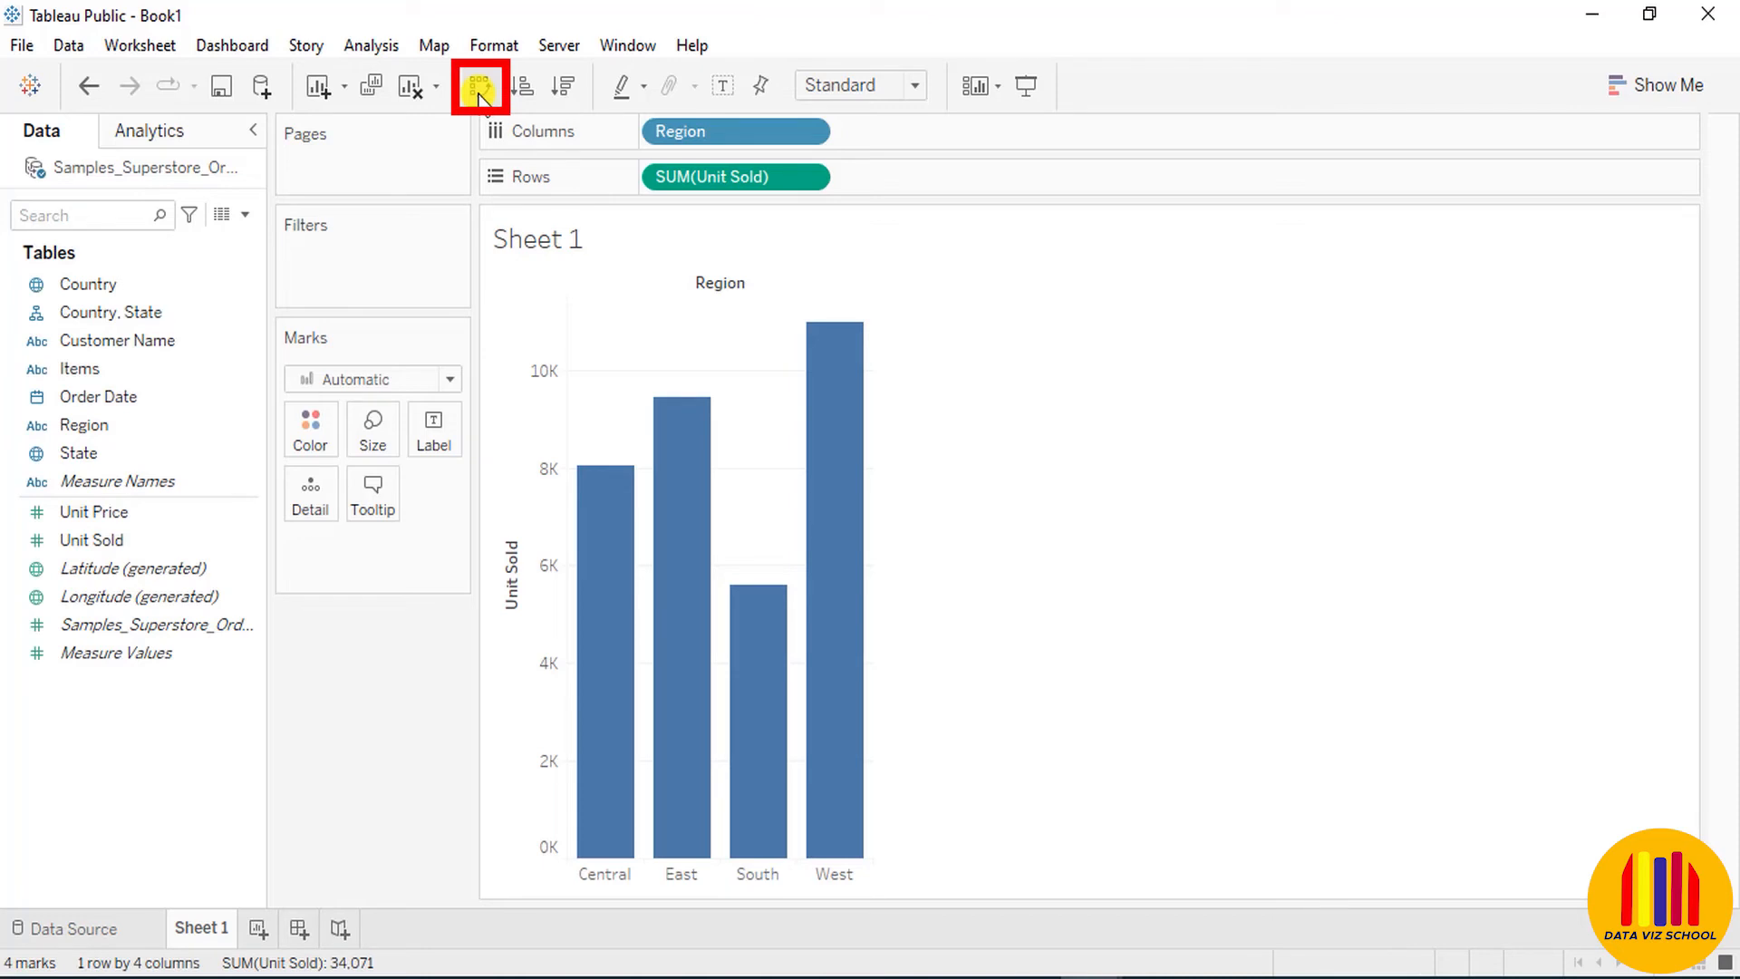
pyautogui.click(479, 94)
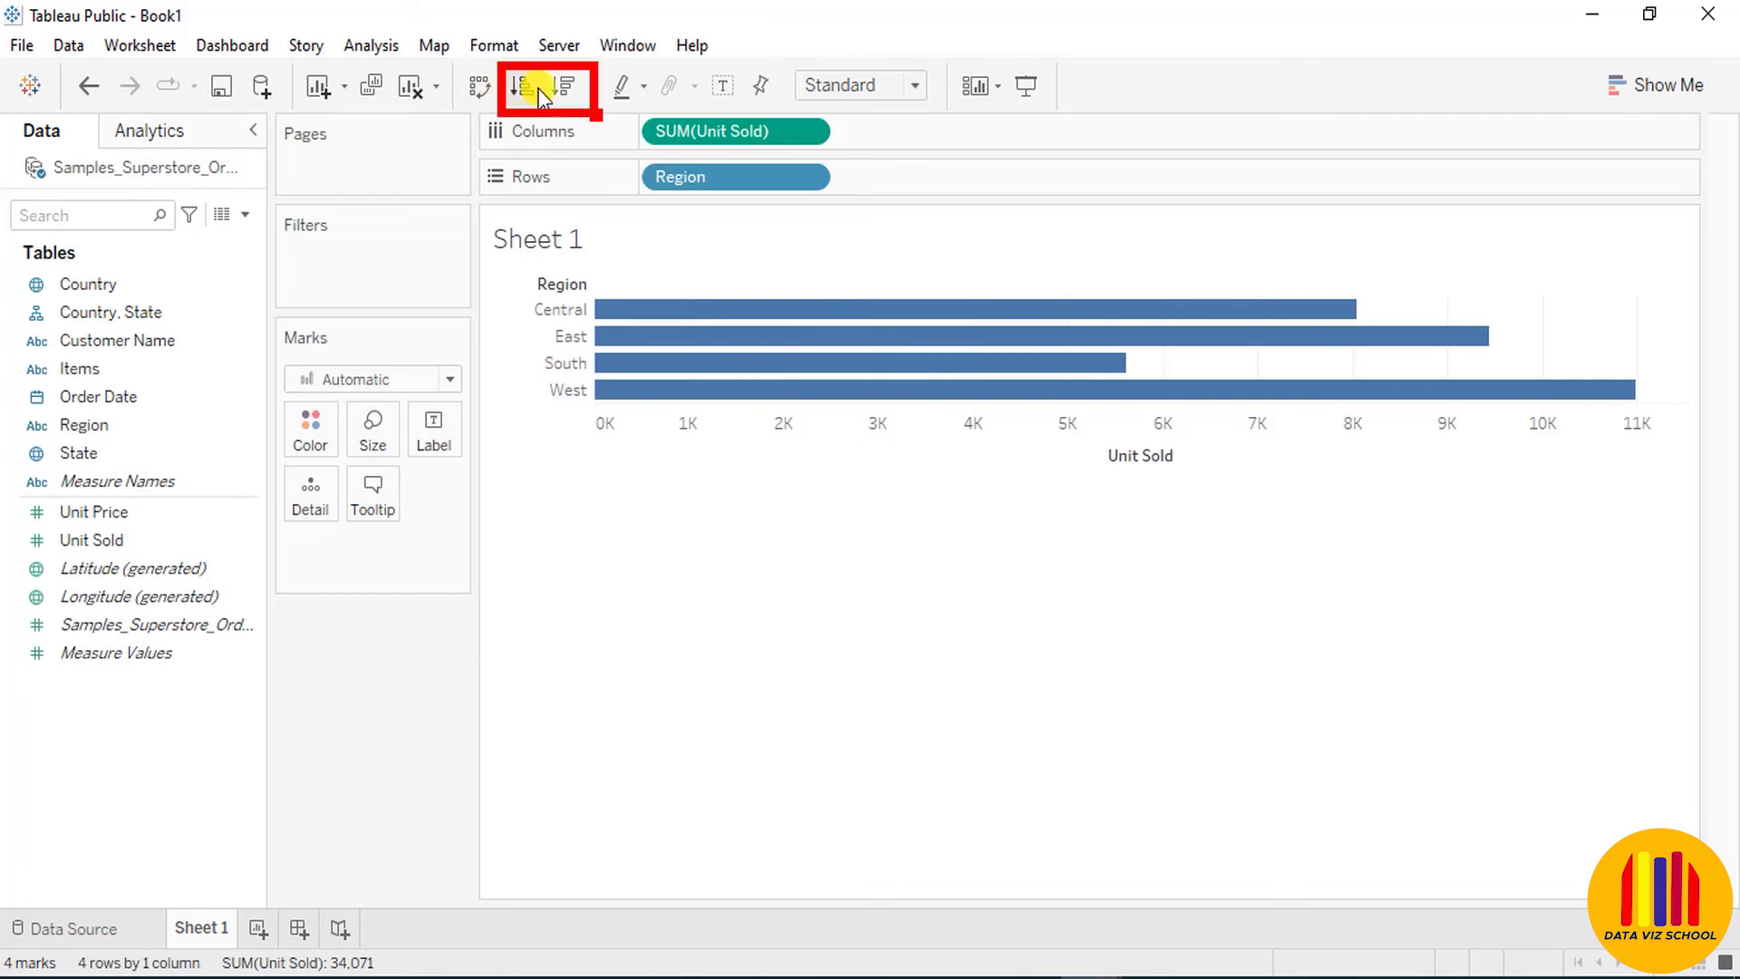
# Swap the chart to vertical bars and sort the regions by units sold, first ascending, finally descending
pyautogui.click(483, 91)
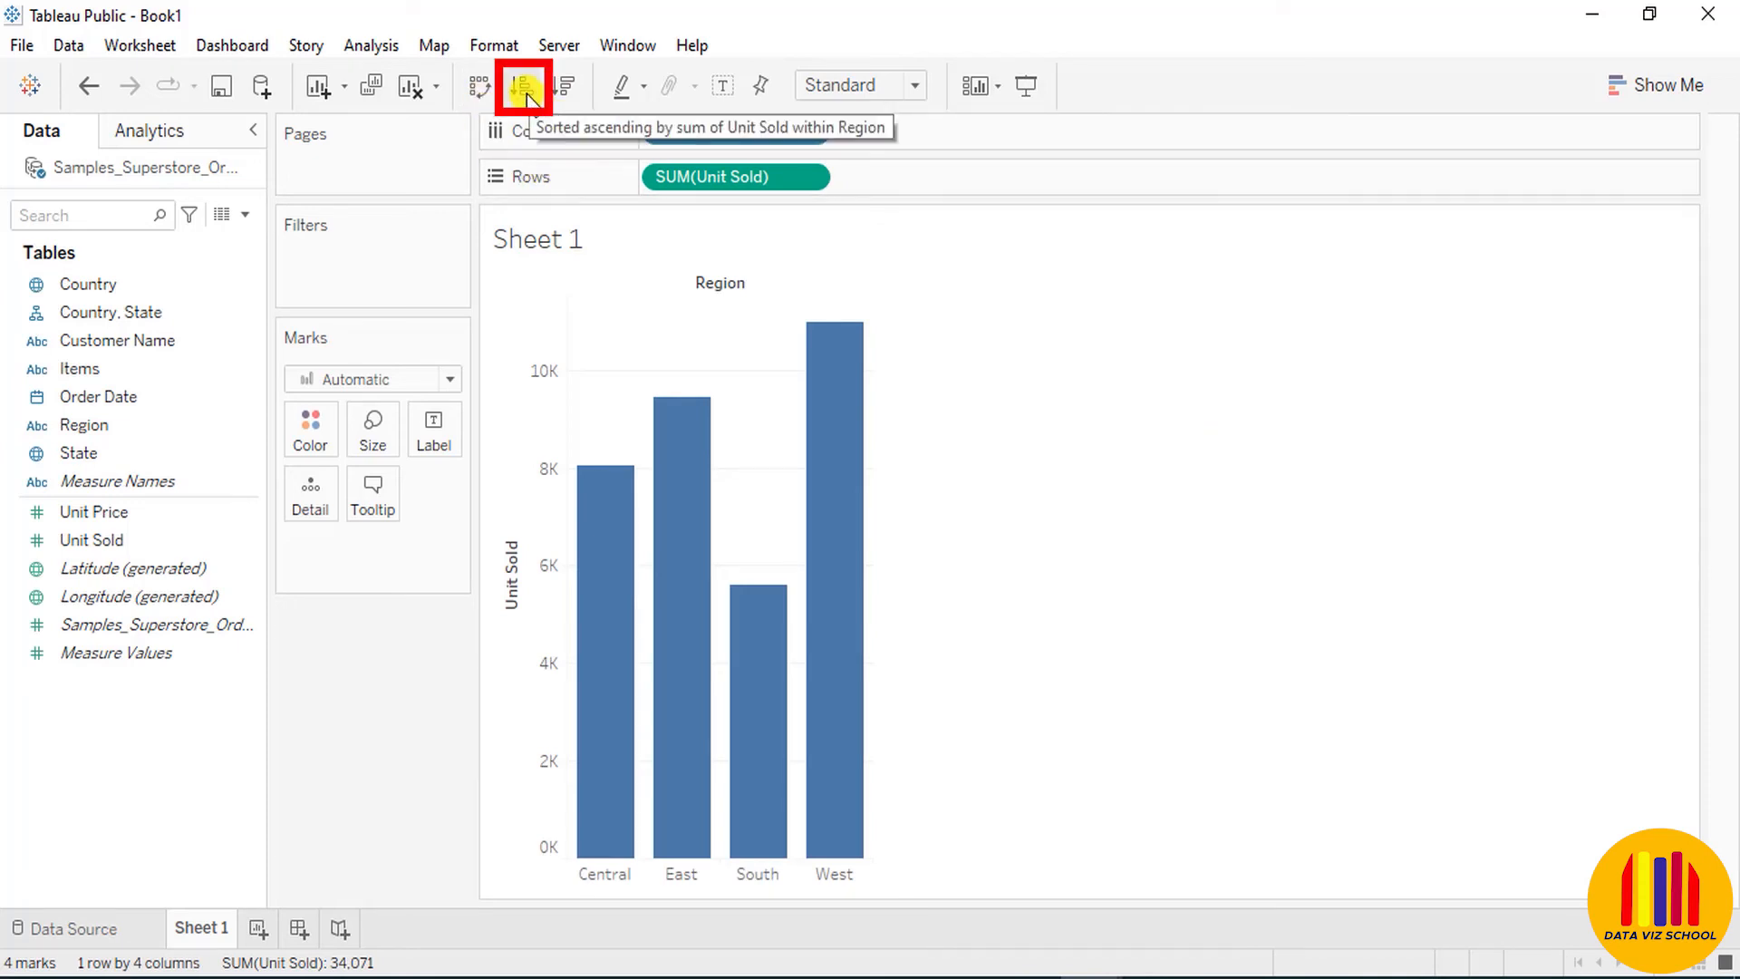
pyautogui.click(526, 90)
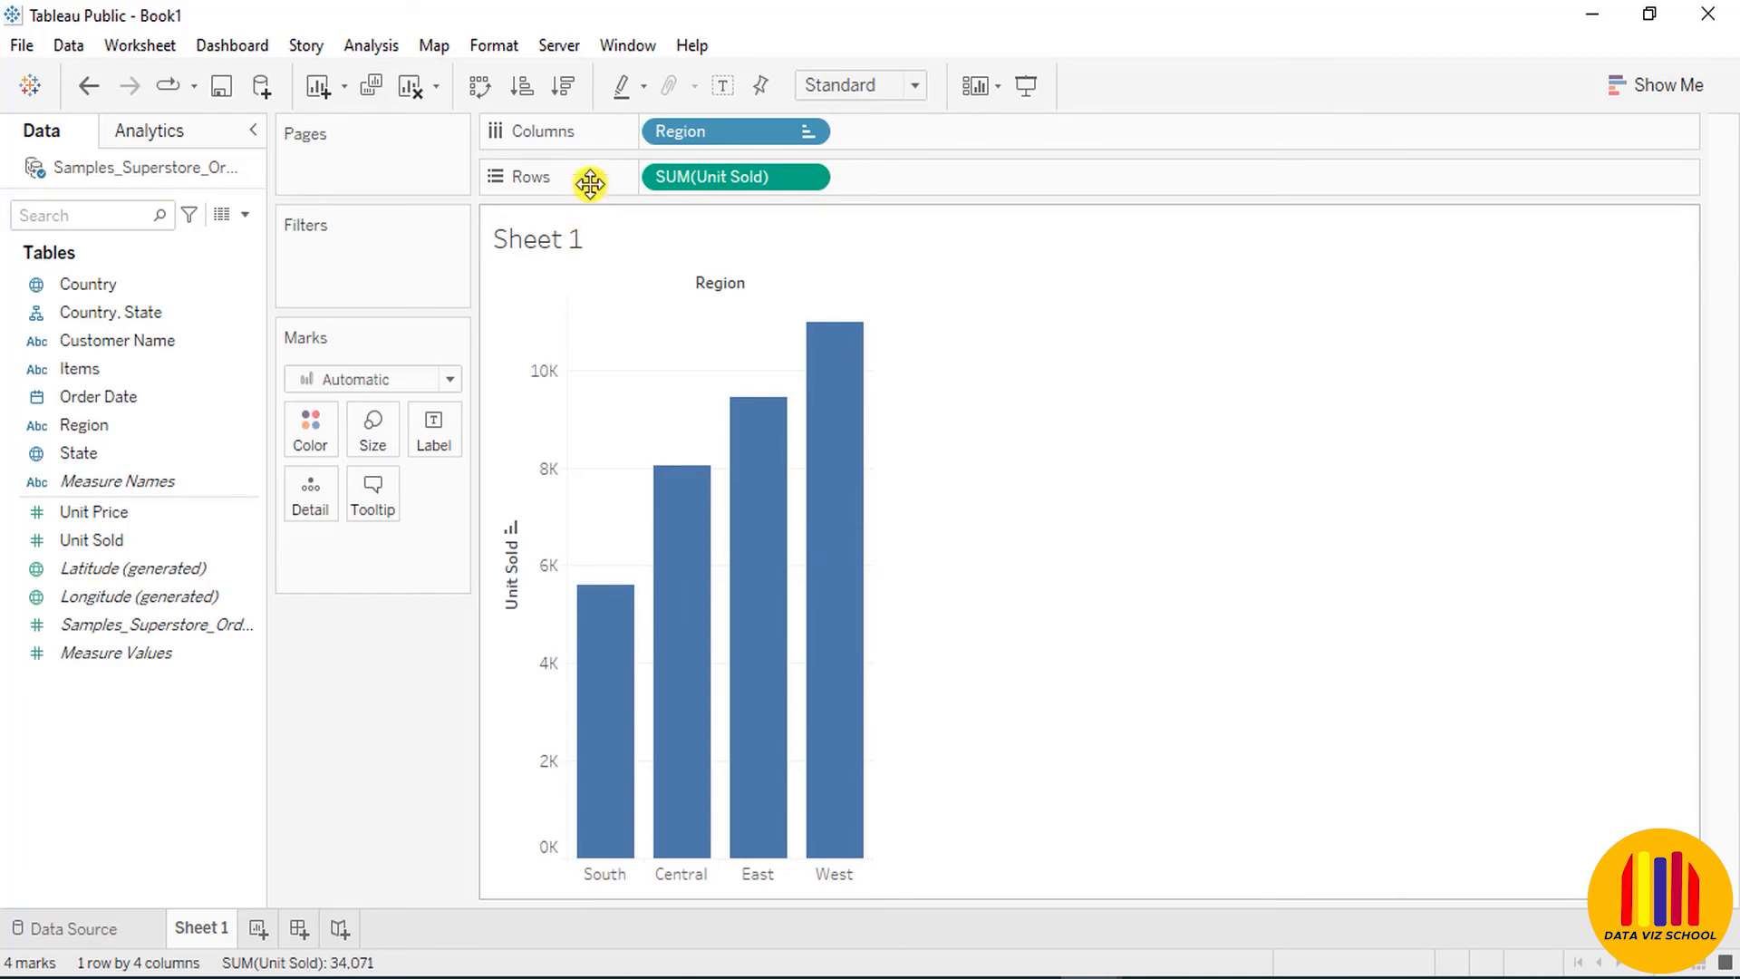
pyautogui.click(564, 89)
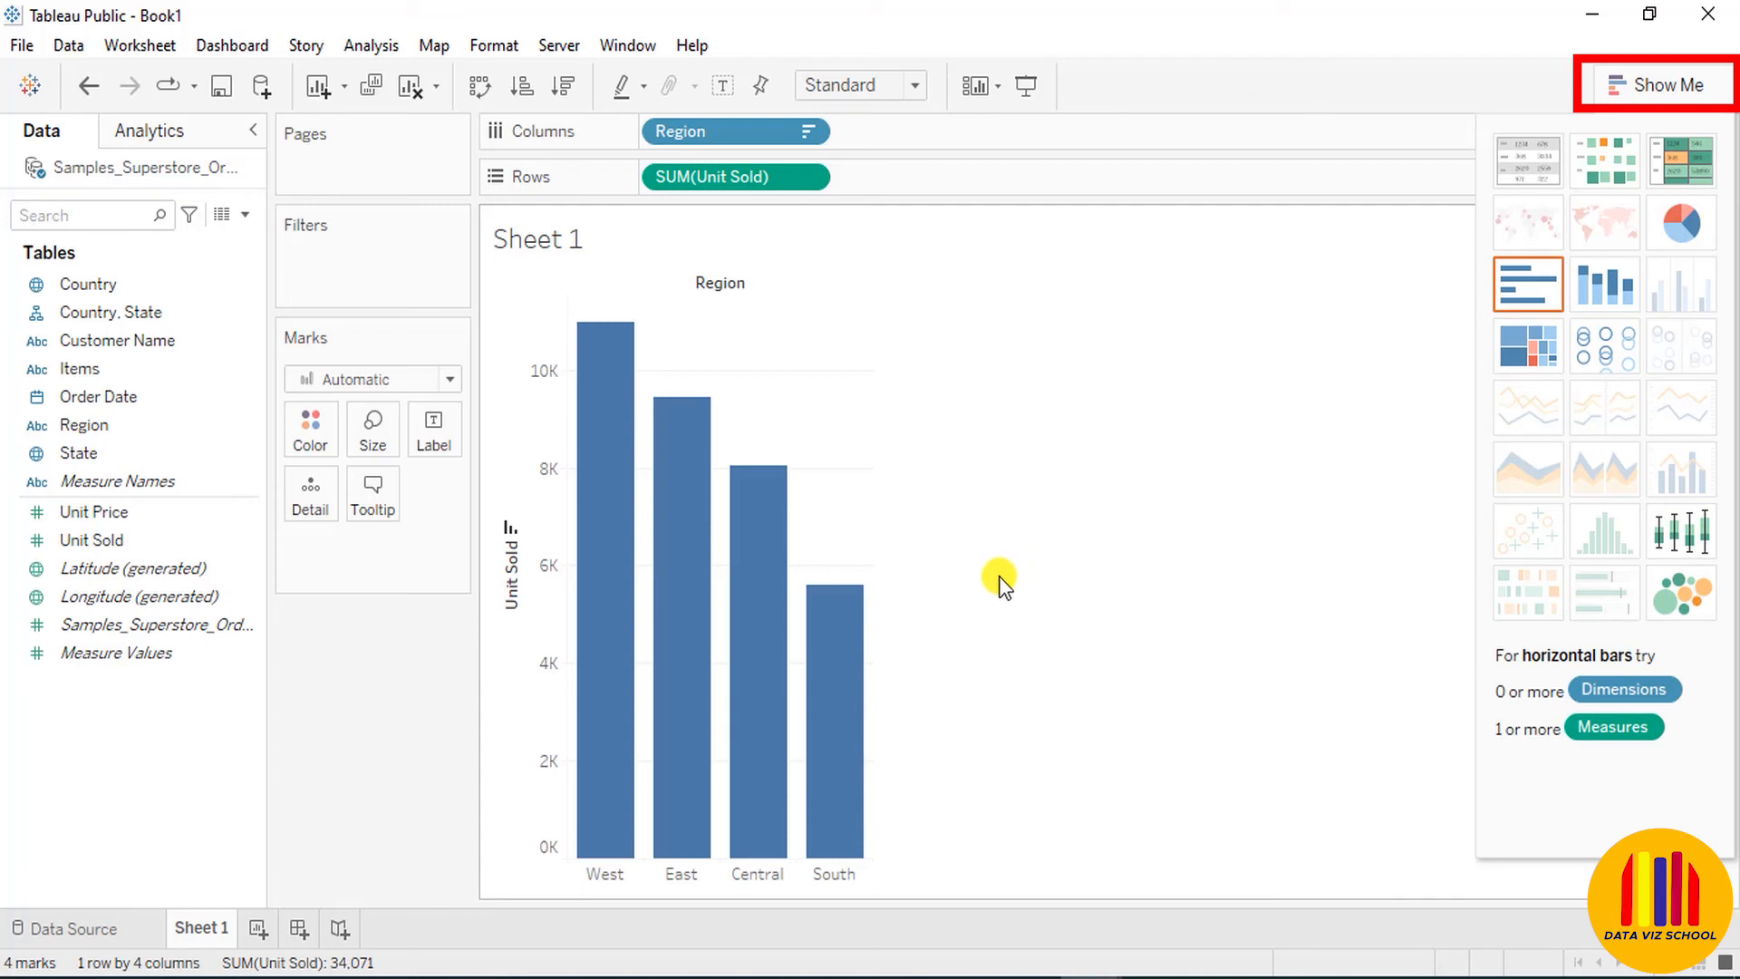
# Change the chart type through pie chart, treemap, packed bubbles, highlight table and heat map, ending with a text table
pyautogui.click(1672, 230)
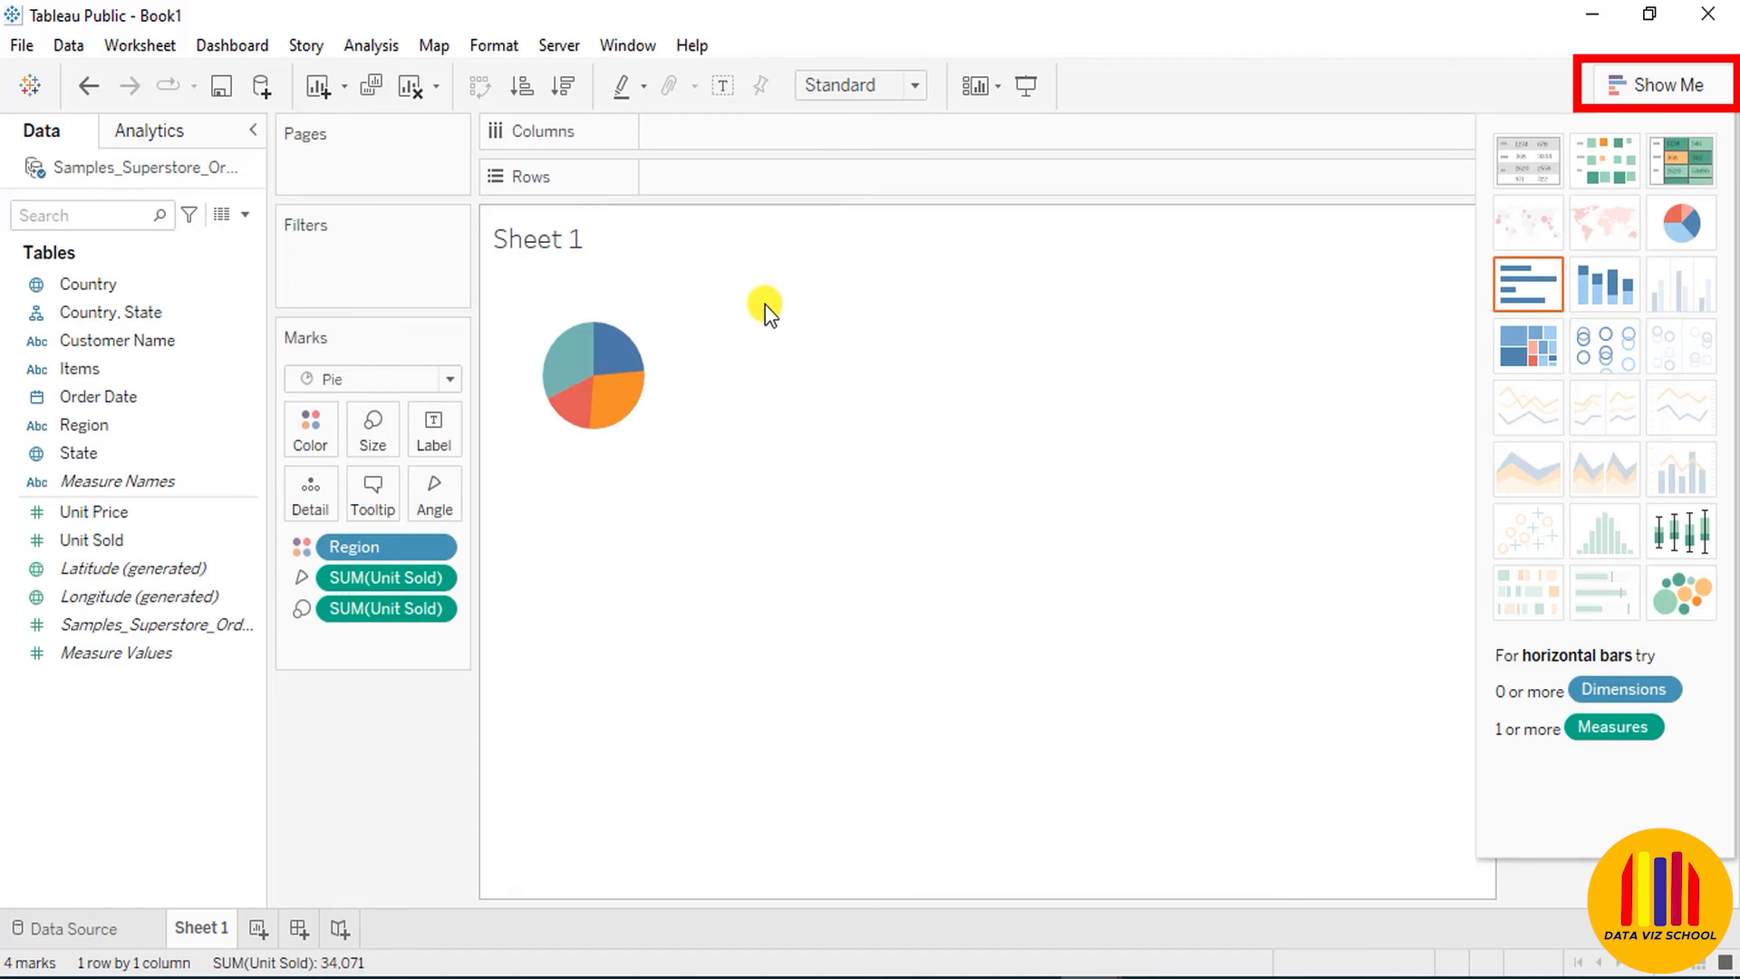
pyautogui.click(1525, 345)
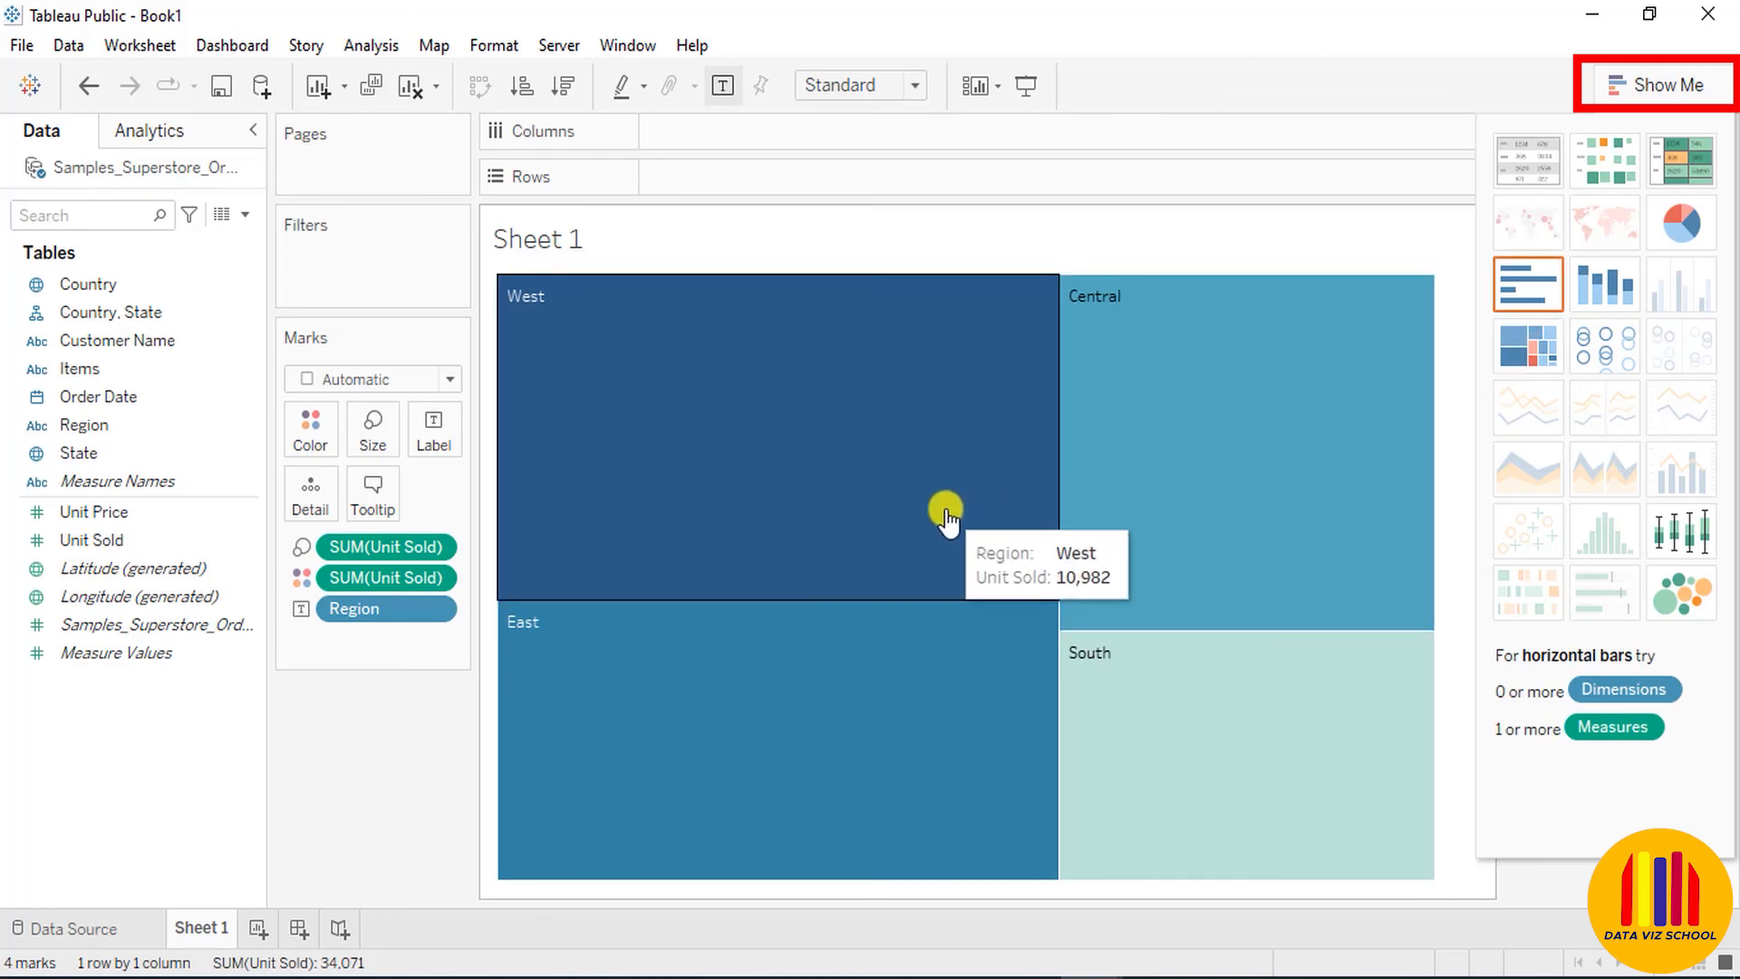
pyautogui.click(1686, 609)
pyautogui.click(1671, 181)
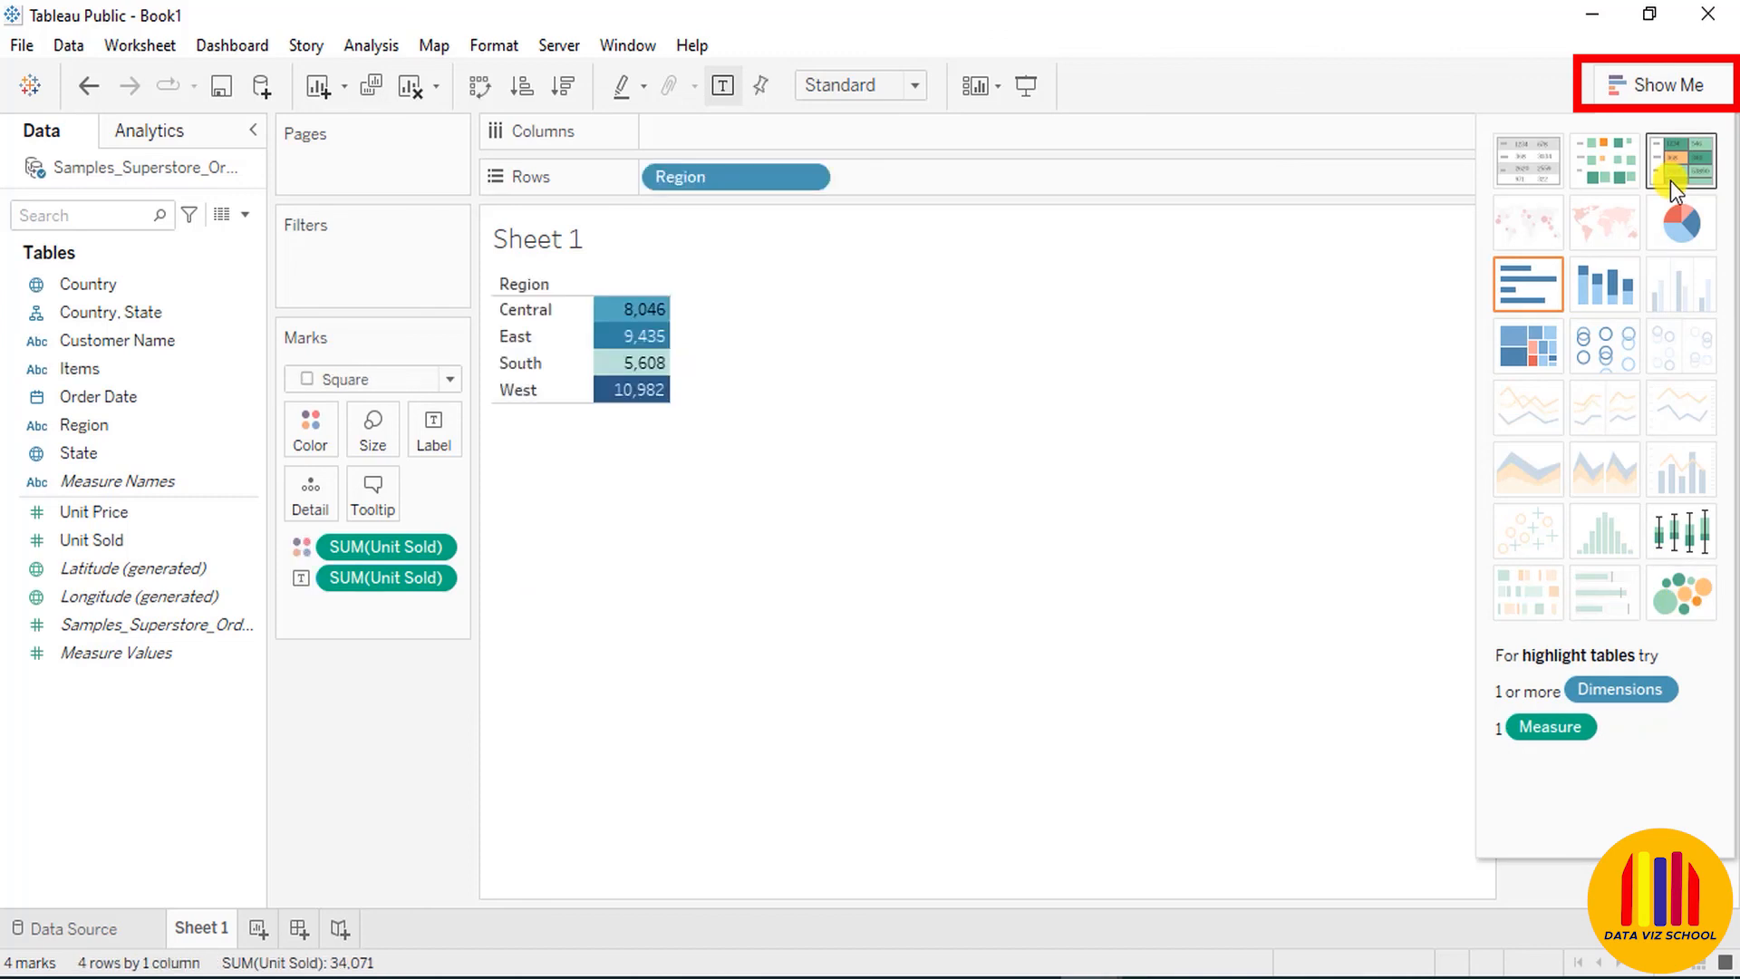
pyautogui.click(1601, 167)
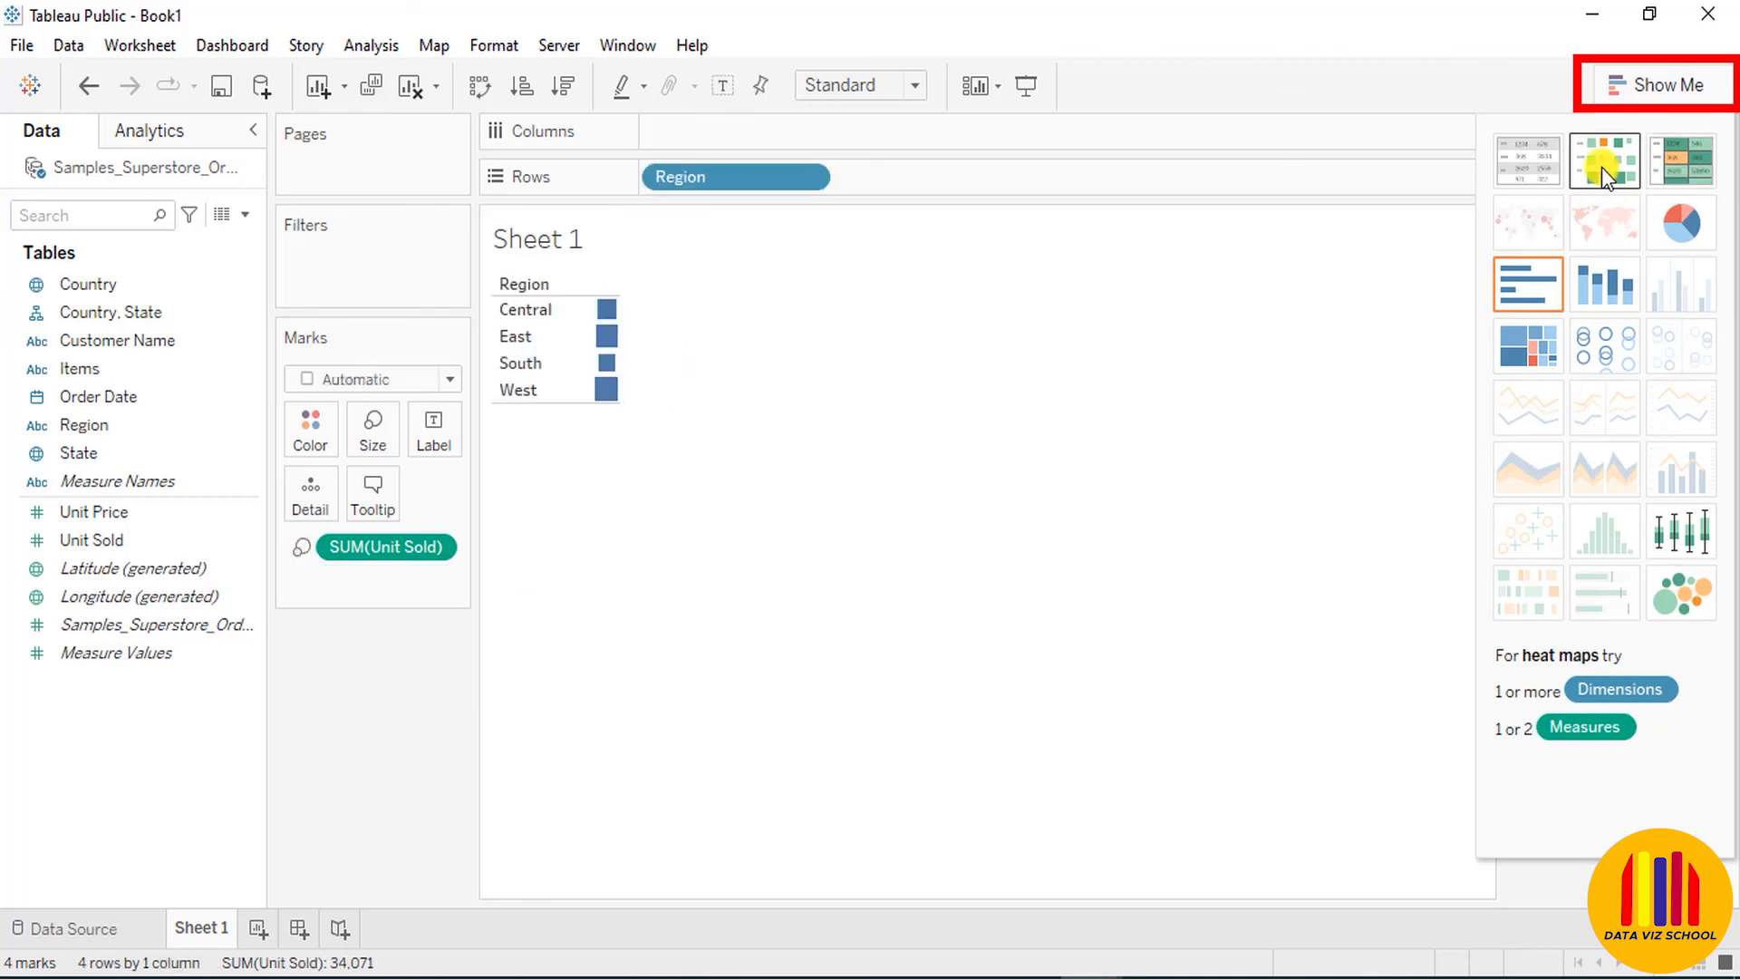
pyautogui.click(1523, 171)
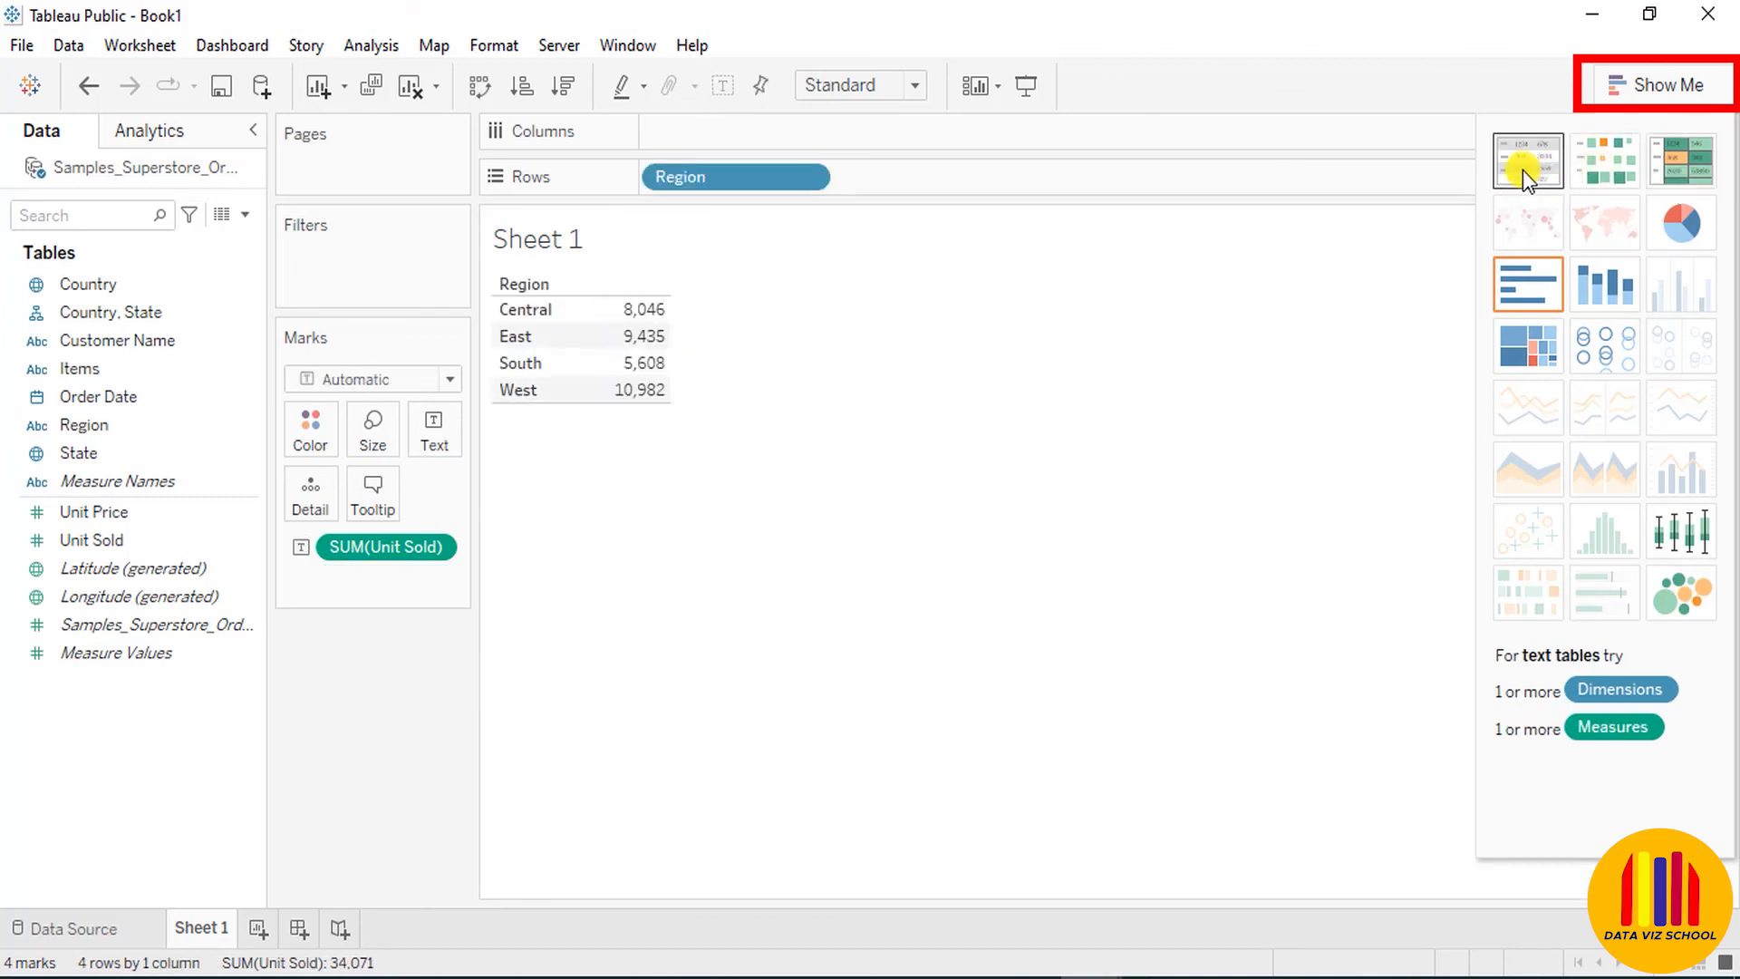